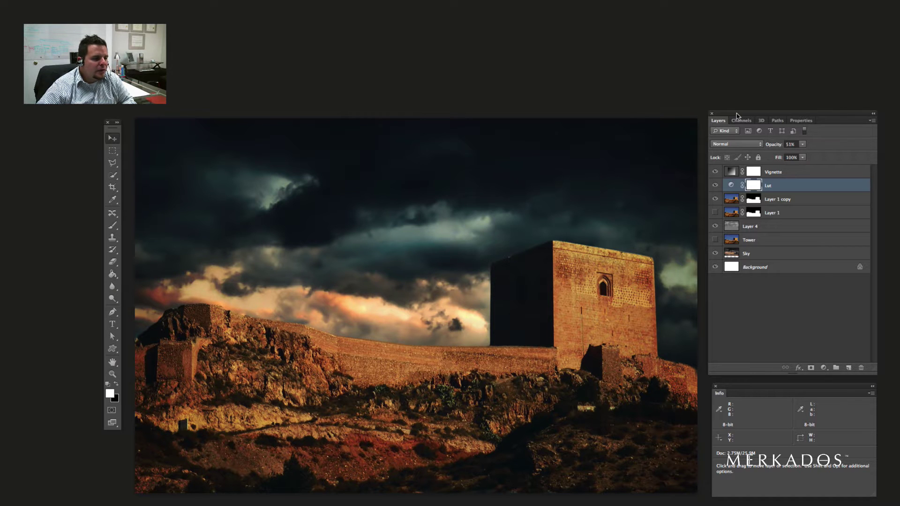
# Step: Select the Vignette through Layer 4 layers and delete all five together
pyautogui.moveTo(736, 116); pyautogui.dragTo(739, 115)
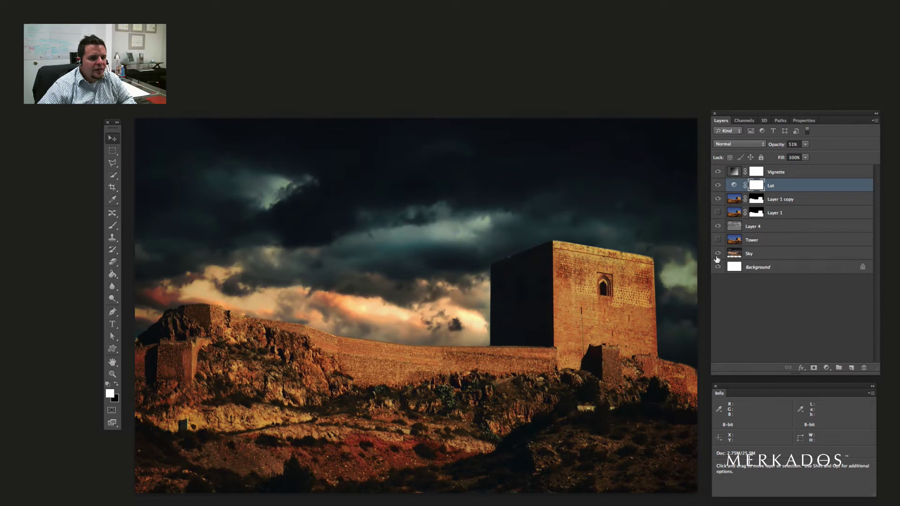
pyautogui.click(782, 176)
pyautogui.press('x')
pyautogui.press('shift')
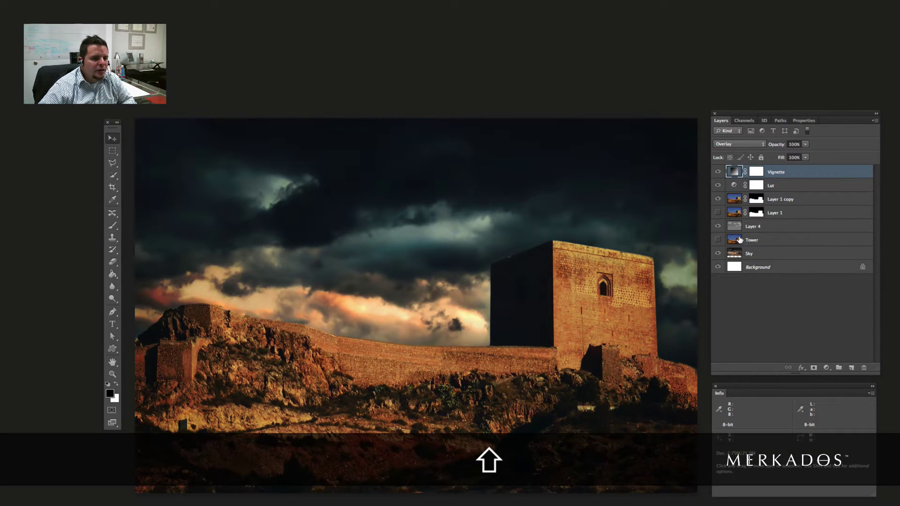
pyautogui.keyDown('shift'); pyautogui.click(785, 229); pyautogui.keyUp('shift')
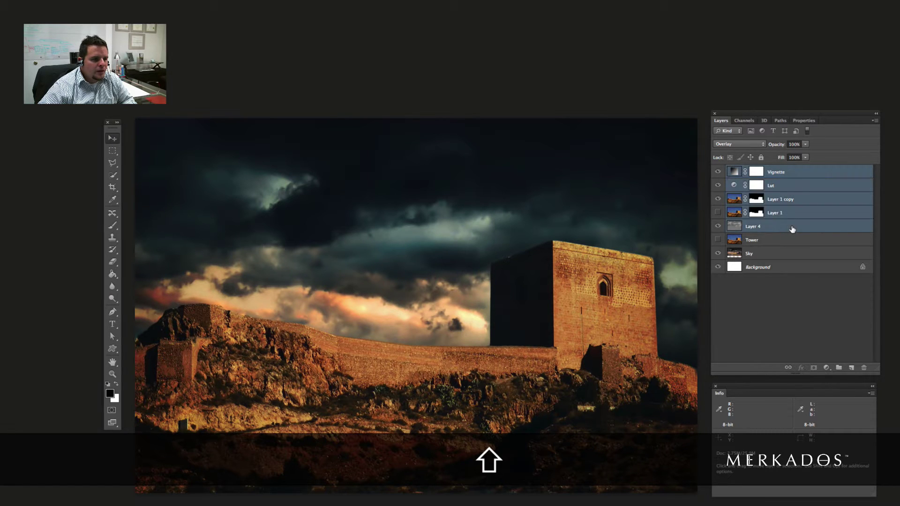
pyautogui.moveTo(791, 229); pyautogui.dragTo(863, 367)
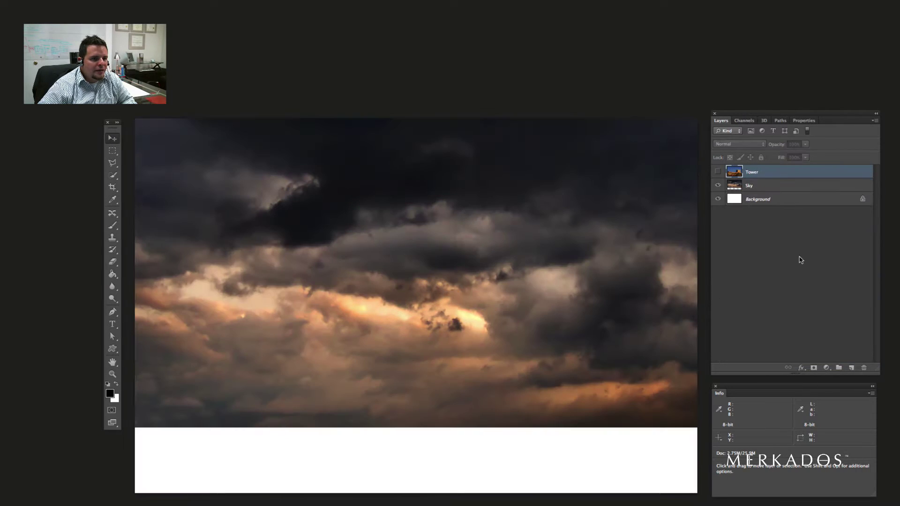
# Step: Move the Sky layer down and left so it covers the white canvas edges
pyautogui.click(747, 188)
pyautogui.click(718, 172)
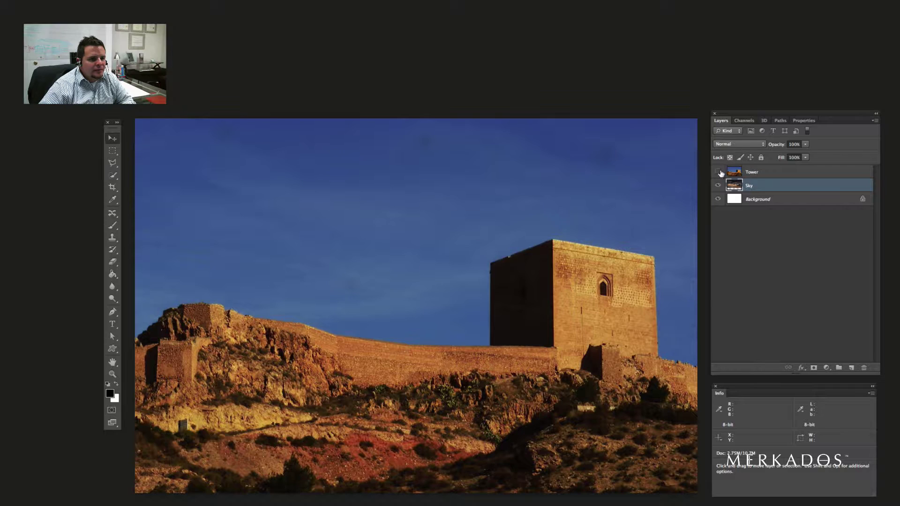
pyautogui.click(718, 172)
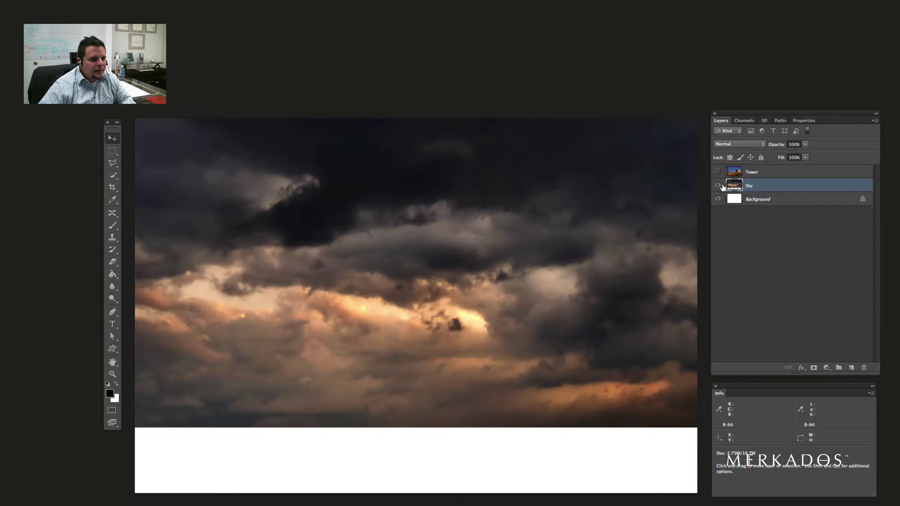
pyautogui.press('v')
pyautogui.moveTo(589, 235); pyautogui.dragTo(594, 294)
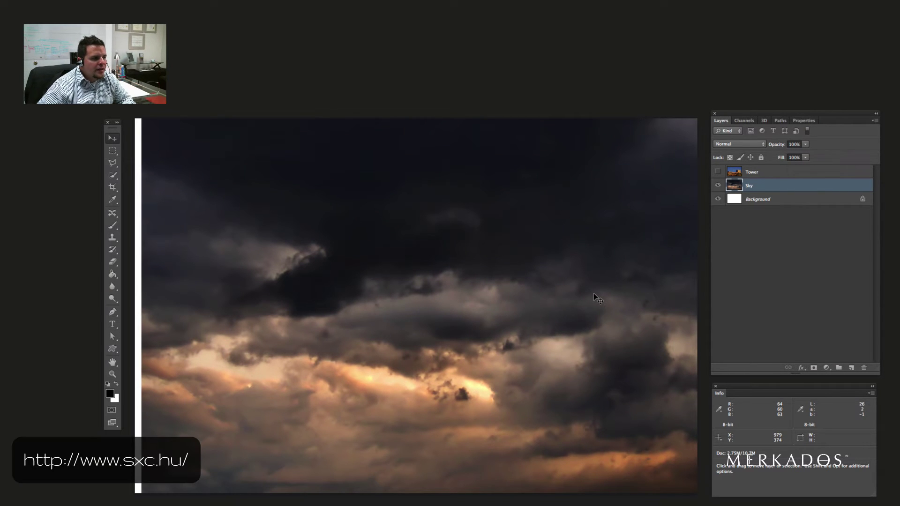
pyautogui.moveTo(560, 291); pyautogui.dragTo(550, 289)
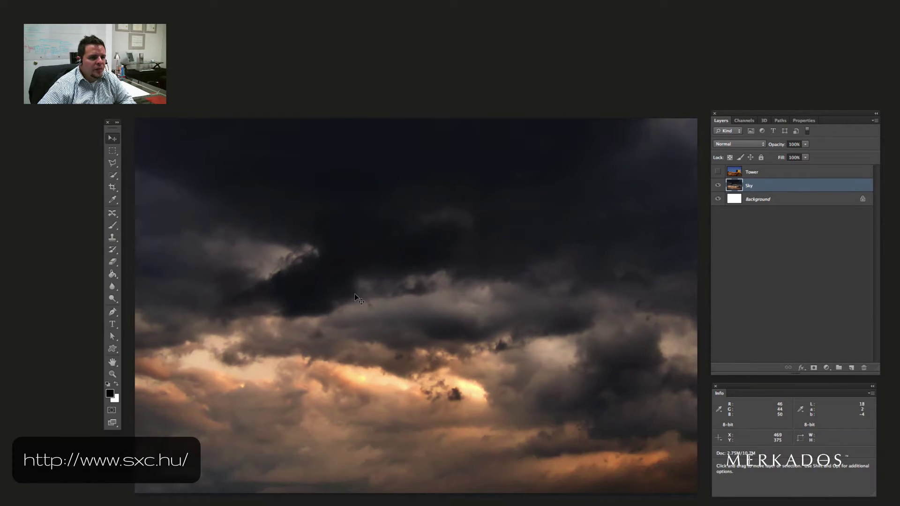
# Step: Turn the Tower layer back on above the repositioned sky
pyautogui.click(718, 173)
pyautogui.click(718, 173)
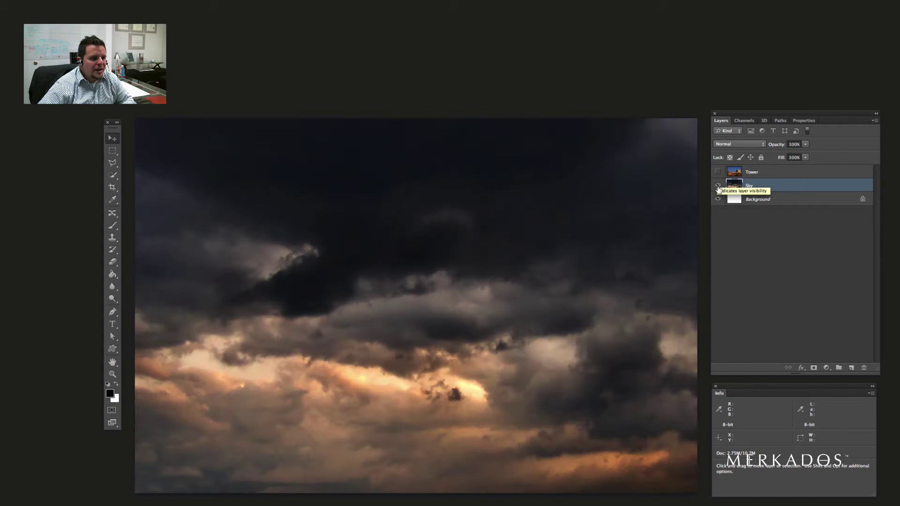
pyautogui.click(718, 173)
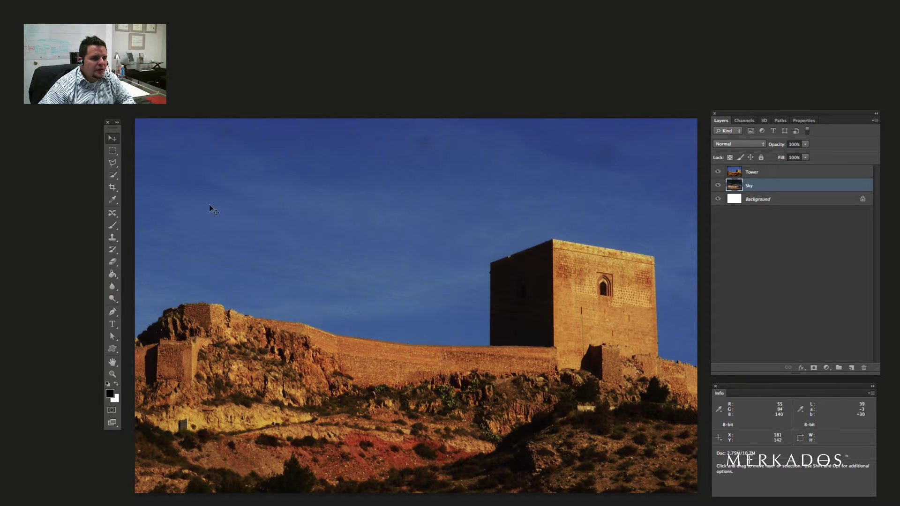
# Step: Hide Sky, select Tower, and delete the Blue copy channel from the Channels panel
pyautogui.click(717, 186)
pyautogui.click(739, 177)
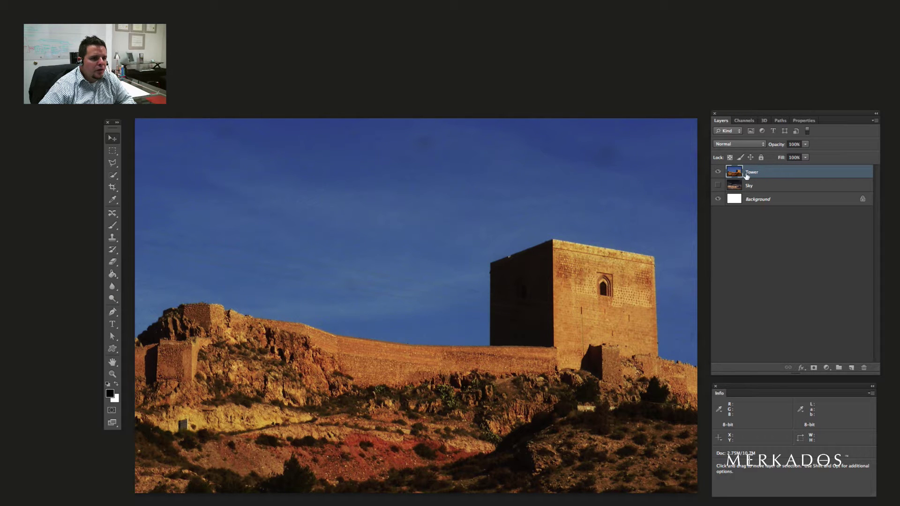
pyautogui.click(744, 121)
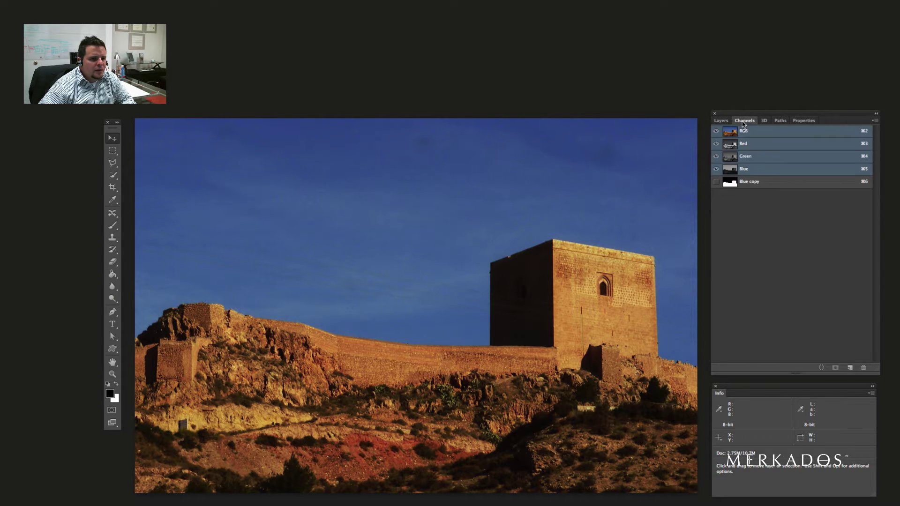
pyautogui.moveTo(736, 184); pyautogui.dragTo(863, 368)
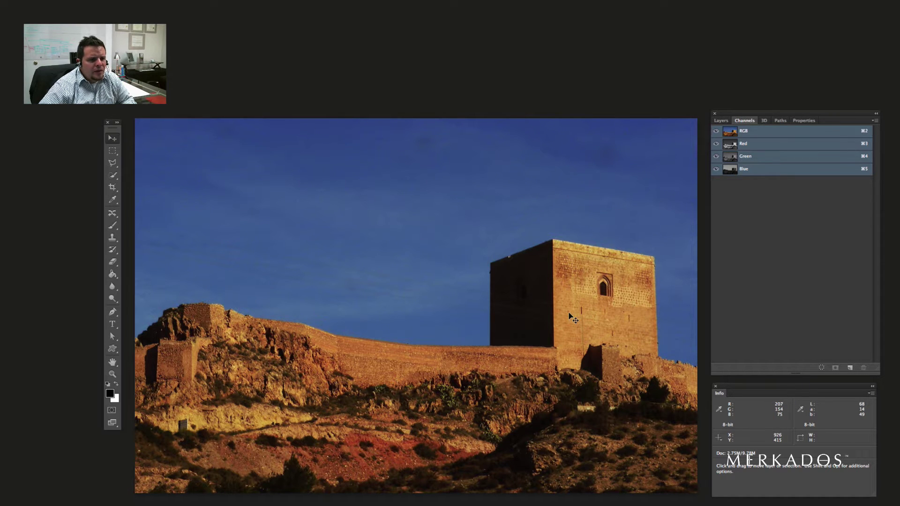
# Step: Cycle through the Red, Green and Blue channels twice, finishing on Blue
pyautogui.click(746, 145)
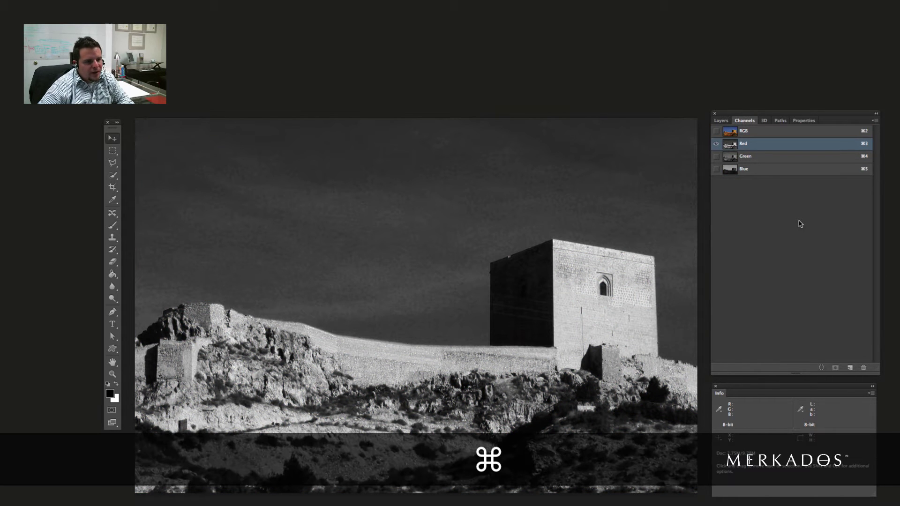
pyautogui.press('super+3')
pyautogui.press('super+4')
pyautogui.press('super+5')
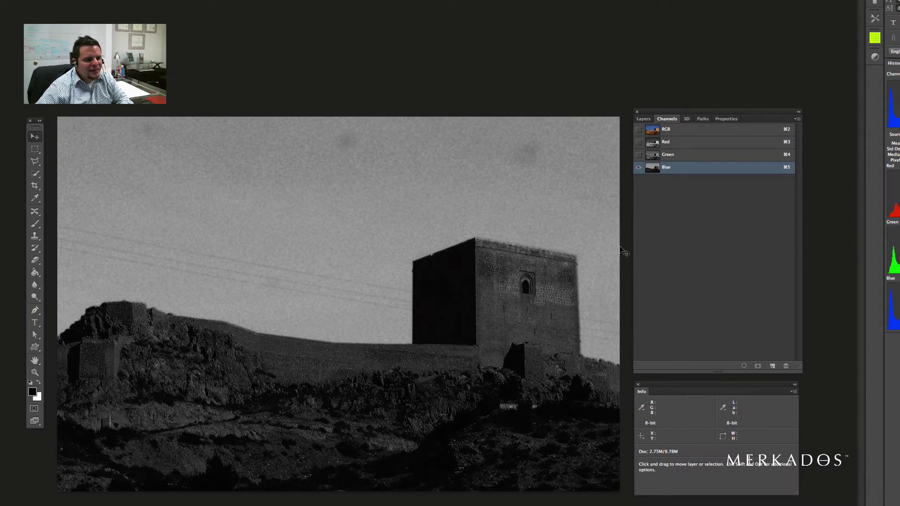
pyautogui.press('super+3')
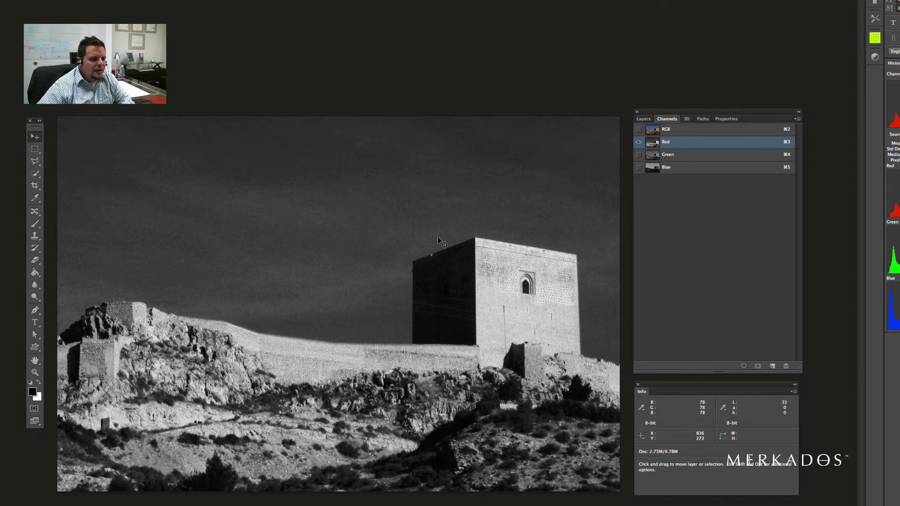
pyautogui.press('super+4')
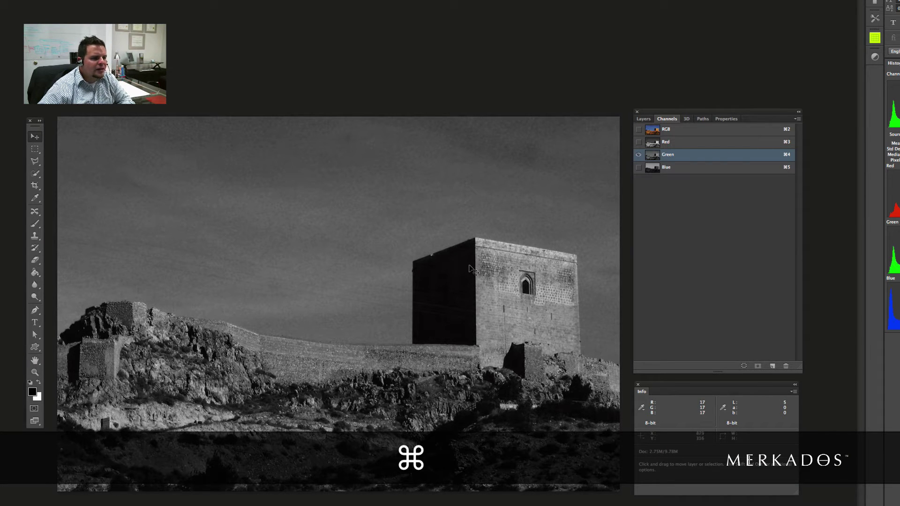
pyautogui.press('super+5')
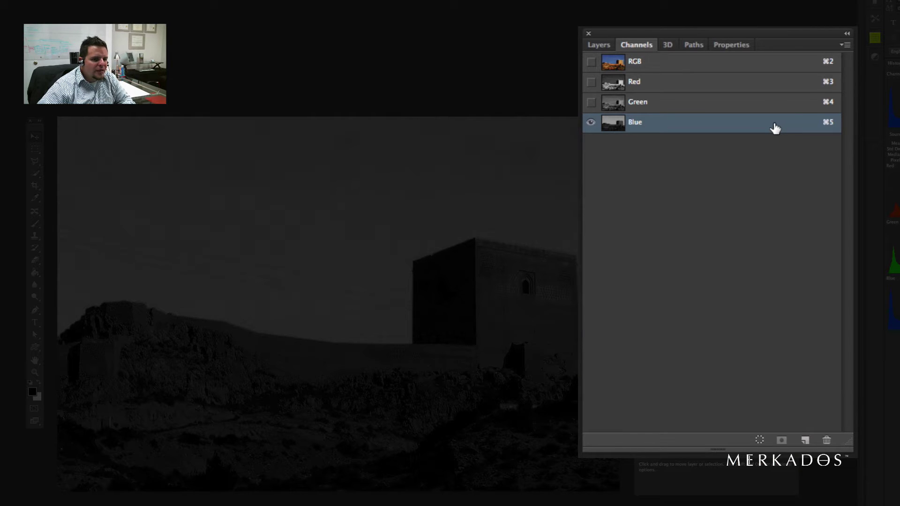
# Step: Duplicate the Blue channel and rename the copy 'Mask'
pyautogui.moveTo(775, 128); pyautogui.dragTo(805, 364)
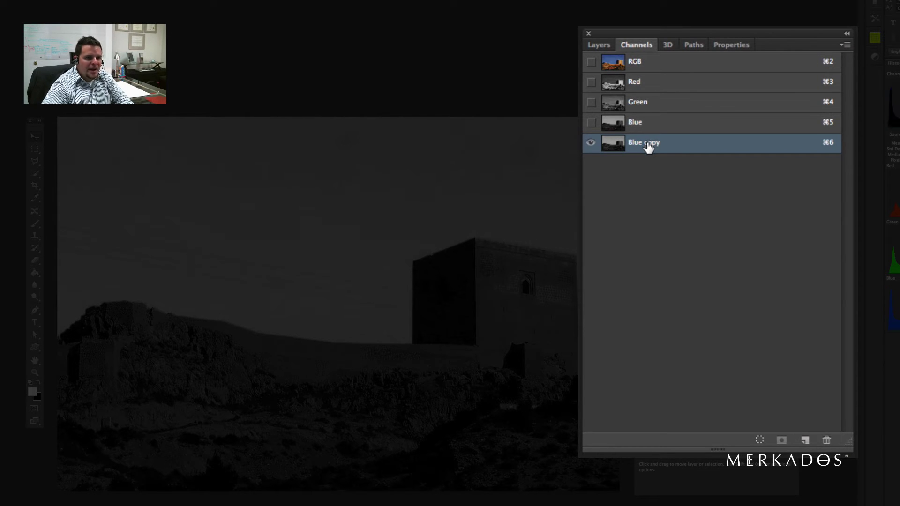
pyautogui.doubleClick(648, 146)
pyautogui.write('Mask')
pyautogui.press('Return')
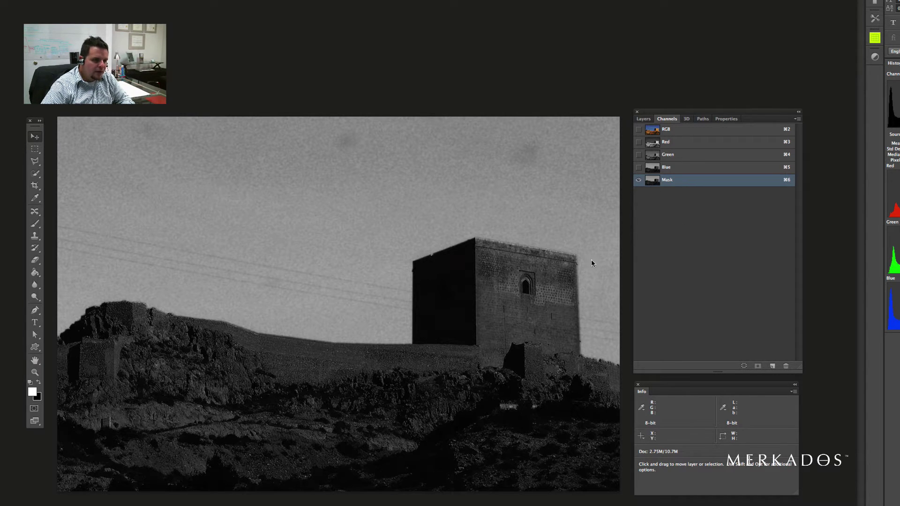
# Step: Set Levels on the Mask channel to input values 108, 1.00 and 116
pyautogui.press('super+l')
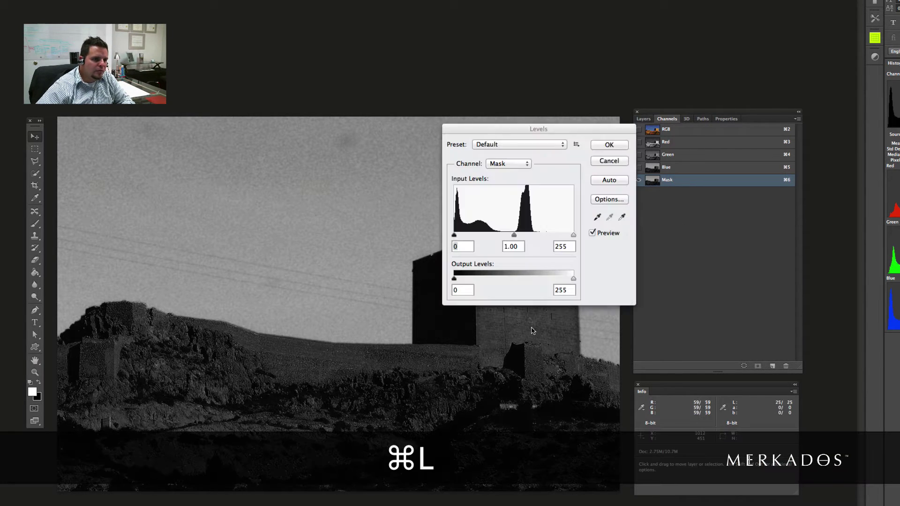
pyautogui.moveTo(528, 130); pyautogui.dragTo(508, 308)
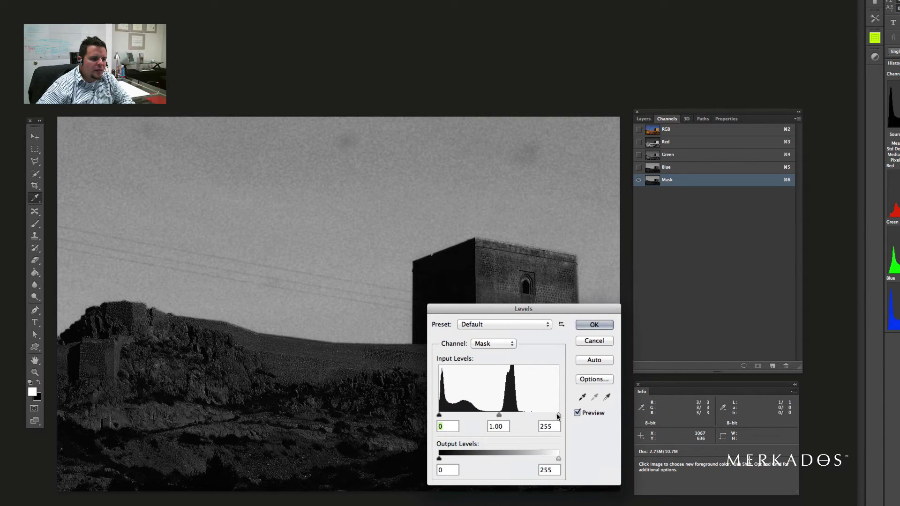
pyautogui.moveTo(558, 415); pyautogui.dragTo(493, 422)
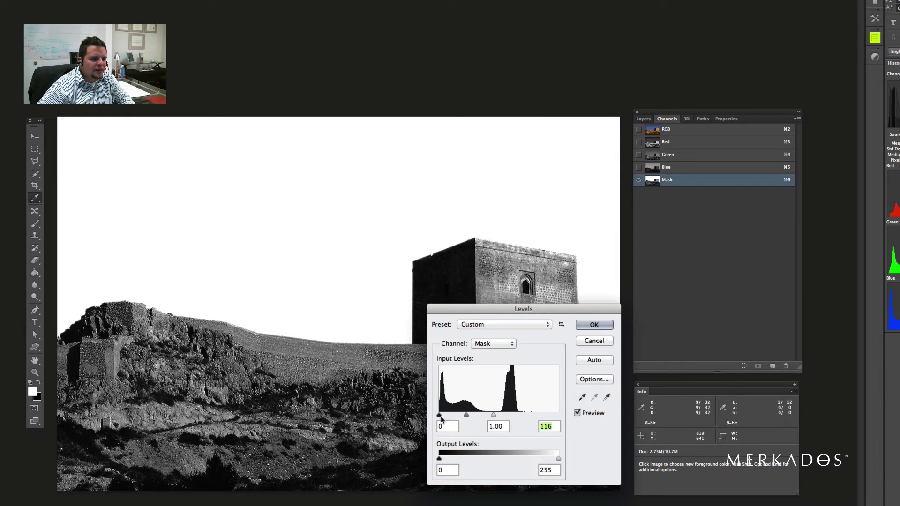
pyautogui.moveTo(439, 415); pyautogui.dragTo(491, 420)
# Step: Apply the Levels, then with the Pen tool trace the hill's left edge and hilltop
pyautogui.click(593, 325)
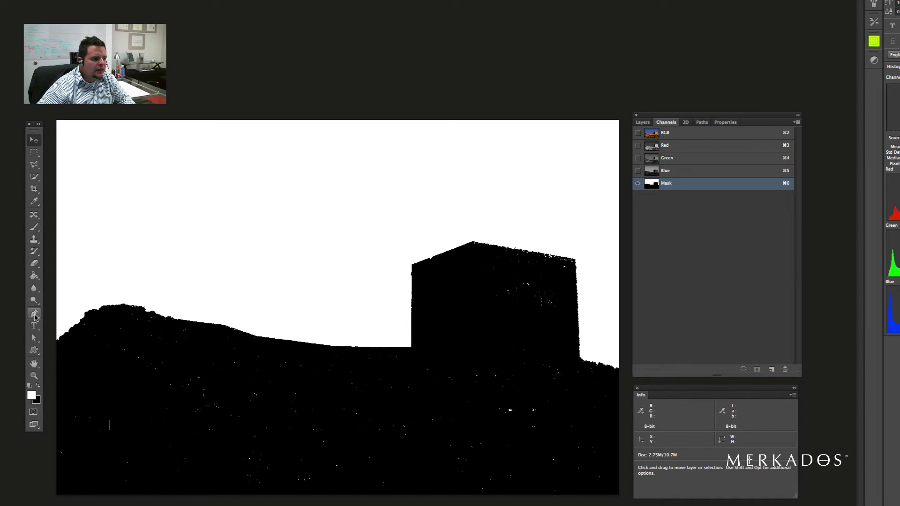
pyautogui.click(35, 314)
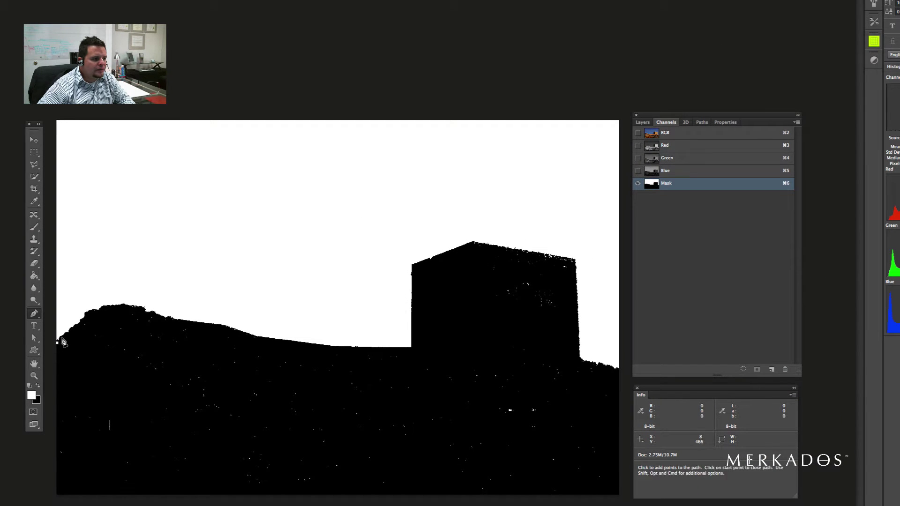
pyautogui.click(66, 336)
pyautogui.click(74, 328)
pyautogui.click(84, 320)
pyautogui.click(92, 314)
pyautogui.click(102, 313)
pyautogui.click(114, 308)
pyautogui.click(123, 309)
pyautogui.click(137, 311)
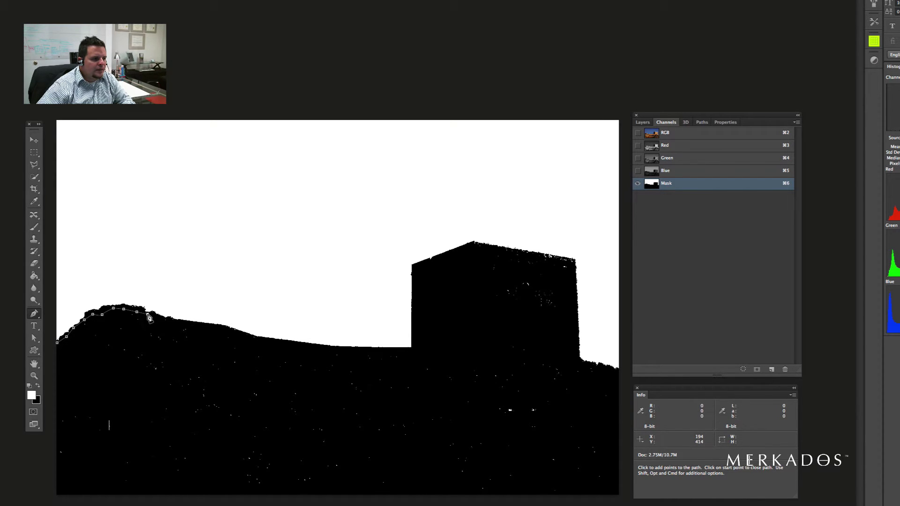
pyautogui.click(148, 314)
pyautogui.click(154, 314)
pyautogui.click(160, 318)
pyautogui.click(168, 320)
pyautogui.click(173, 322)
pyautogui.click(184, 323)
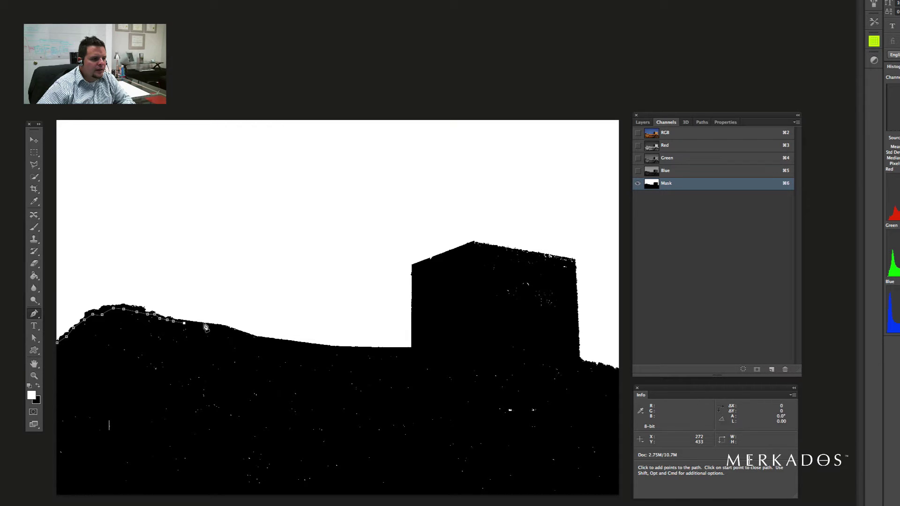
# Step: Continue the path along the ridge and wall to the tower's base
pyautogui.click(232, 331)
pyautogui.click(248, 336)
pyautogui.click(258, 339)
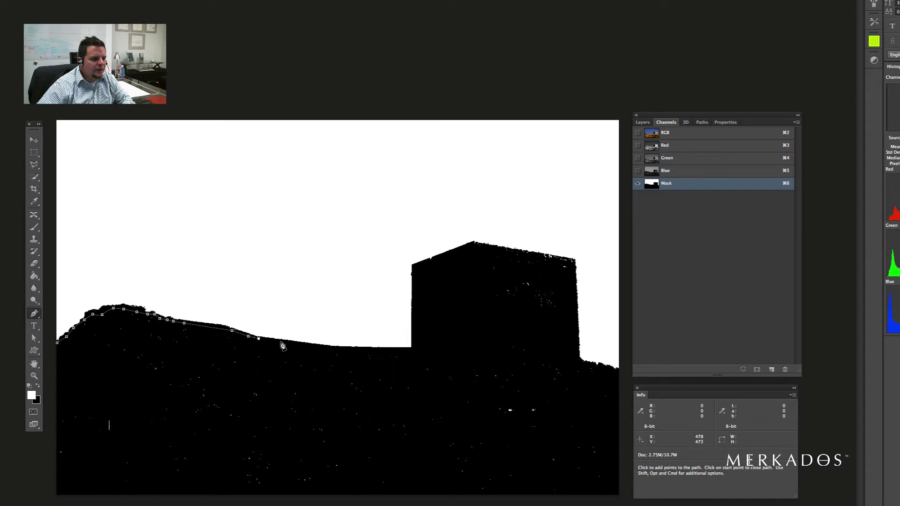
pyautogui.click(281, 341)
pyautogui.click(314, 344)
pyautogui.click(339, 349)
pyautogui.click(370, 349)
pyautogui.click(394, 350)
pyautogui.click(415, 349)
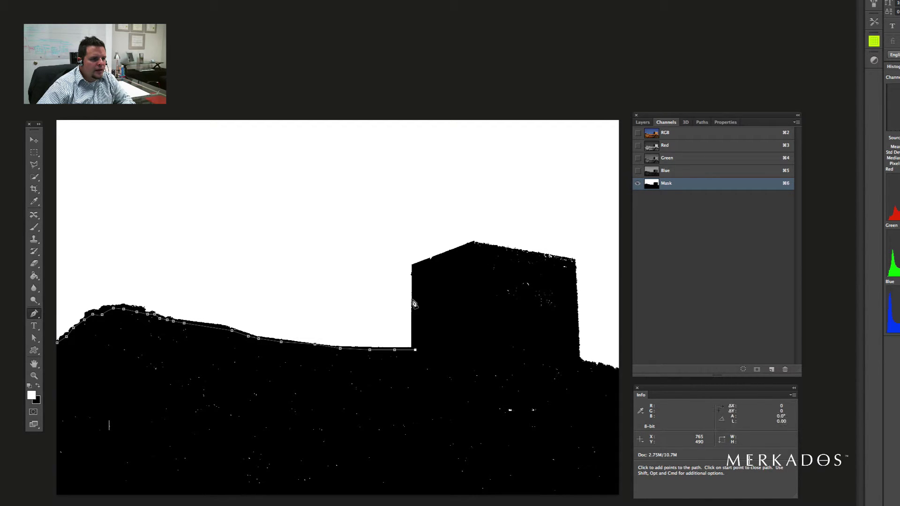
# Step: Trace the tower's top and right side, wrap below the canvas, and close the path
pyautogui.click(414, 266)
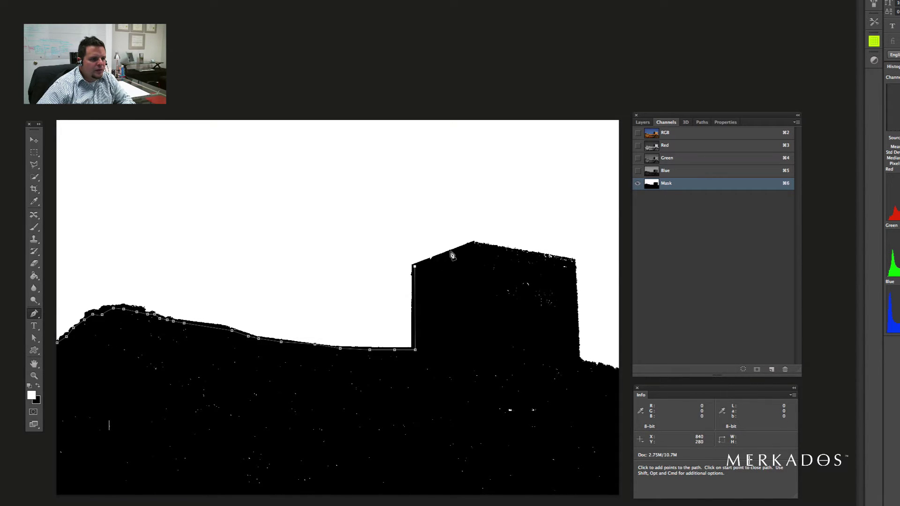
pyautogui.click(452, 252)
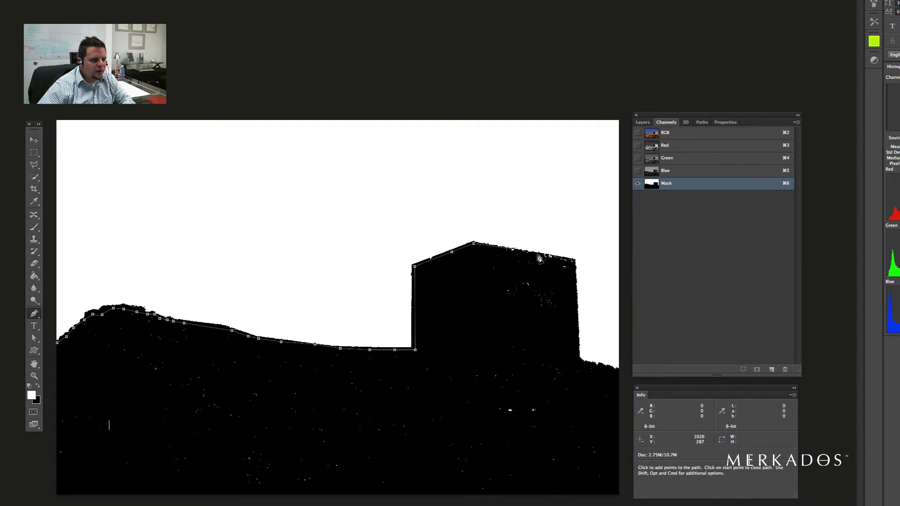
pyautogui.click(576, 260)
pyautogui.click(581, 363)
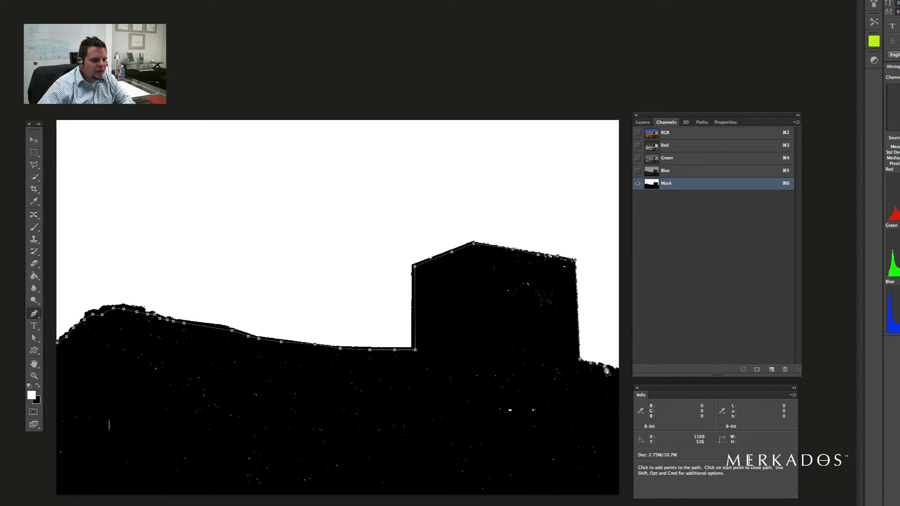
pyautogui.click(620, 371)
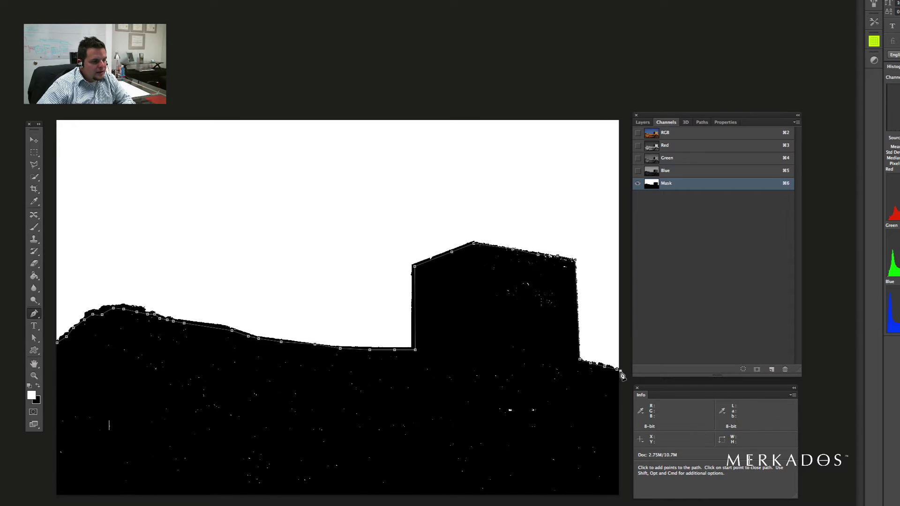
pyautogui.click(620, 505)
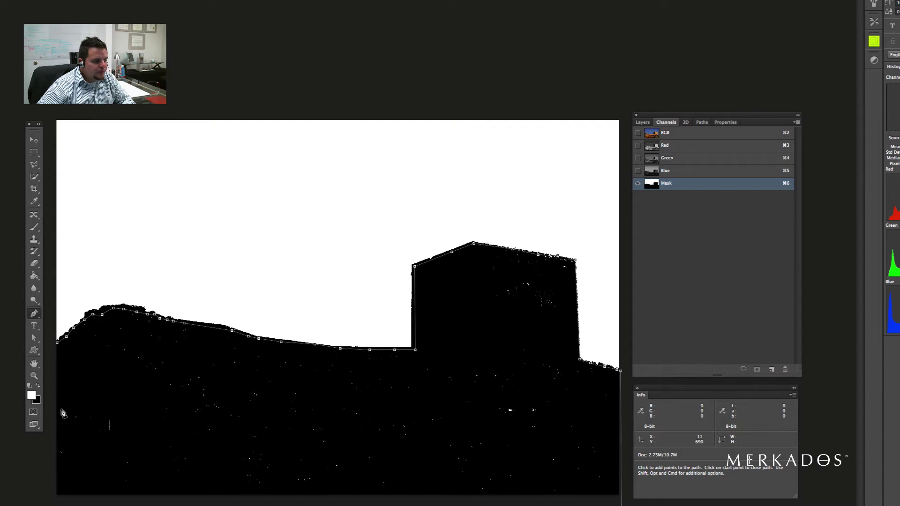
pyautogui.click(51, 363)
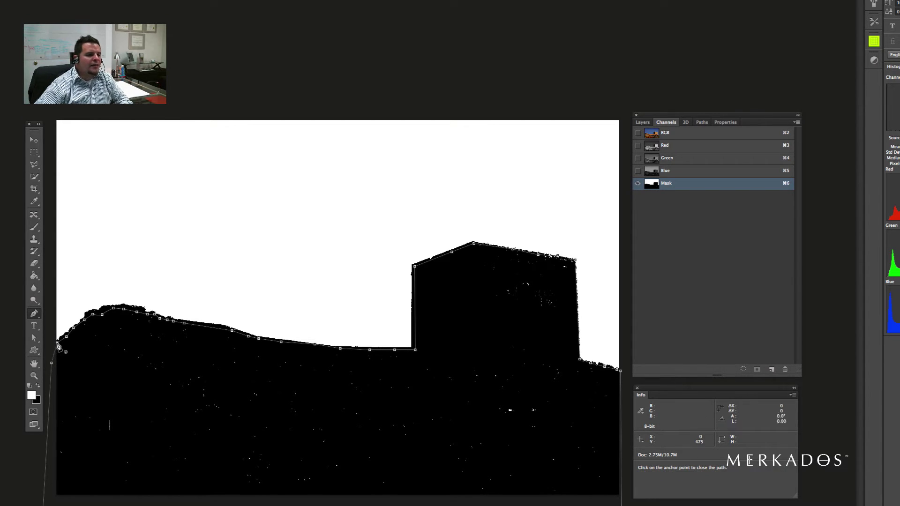
pyautogui.click(57, 344)
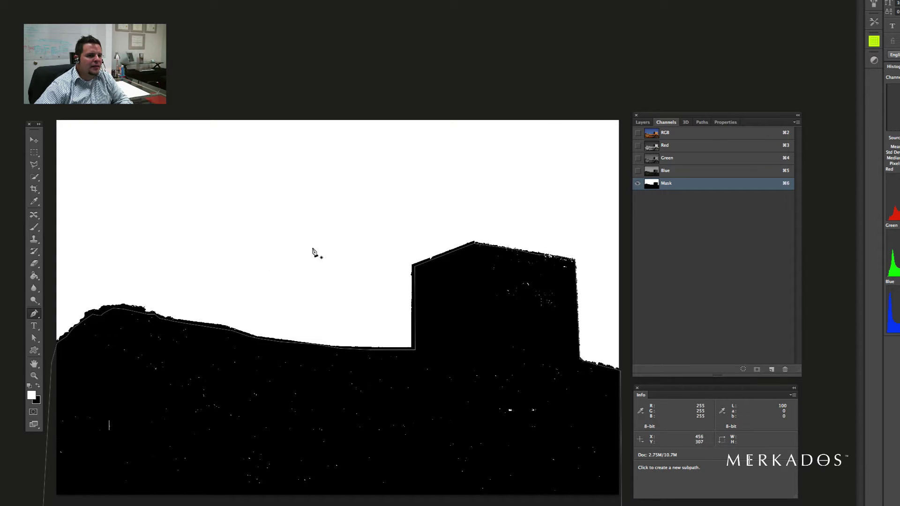
# Step: Load the Work Path as a selection and return to the Mask channel
pyautogui.click(702, 122)
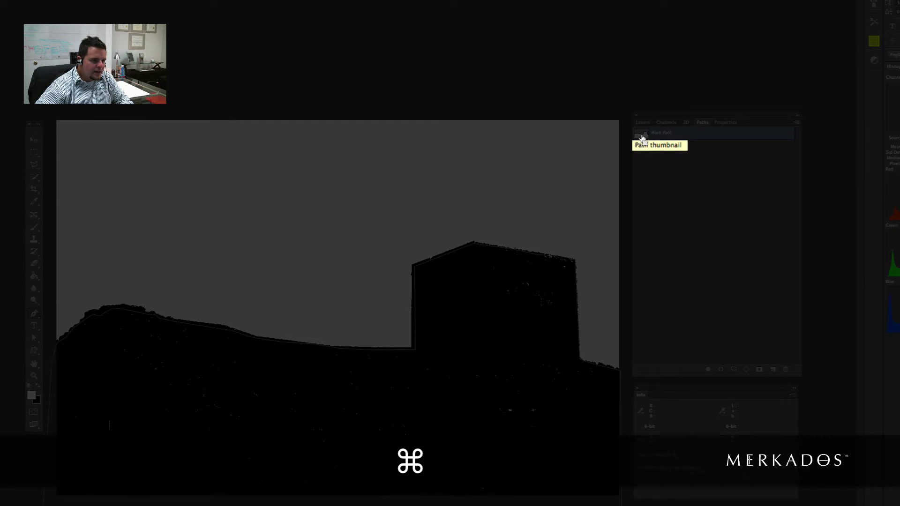
pyautogui.keyDown('super'); pyautogui.click(642, 137); pyautogui.keyUp('super')
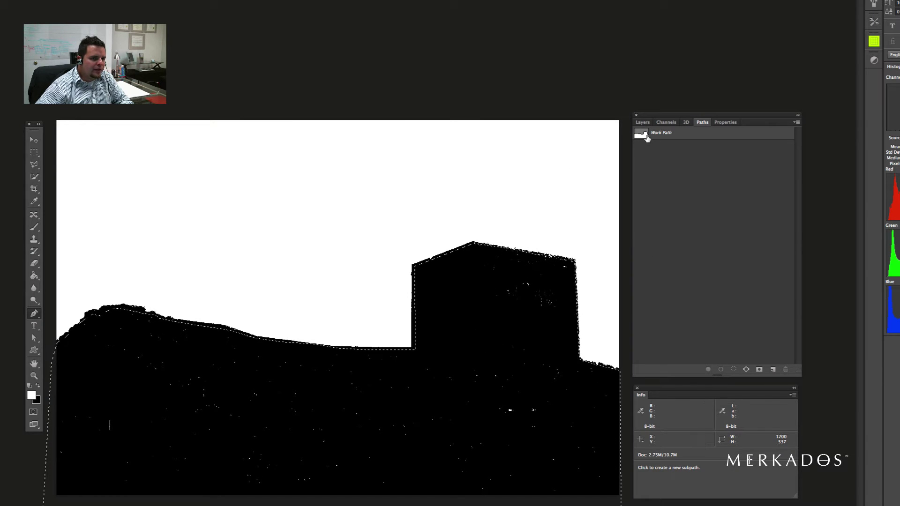
pyautogui.click(670, 123)
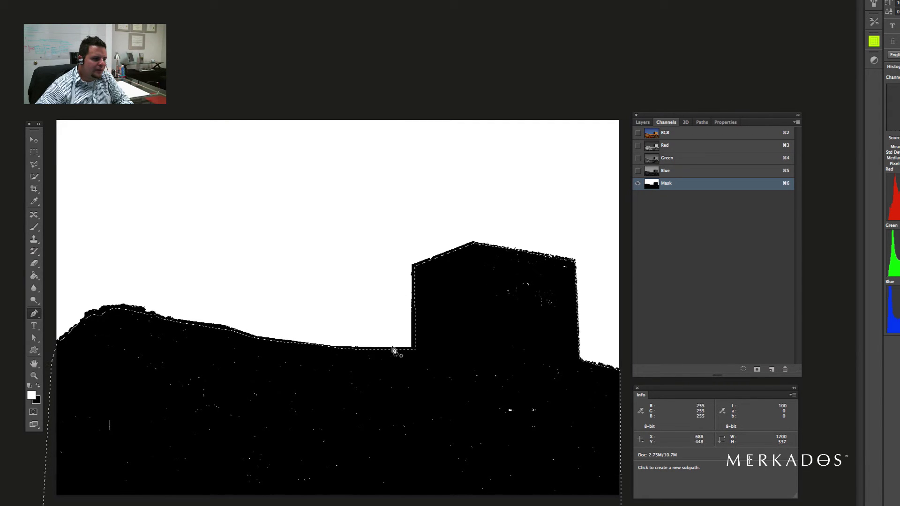
# Step: Paint the selected land and tower solid black with a large brush, then deselect
pyautogui.press('b')
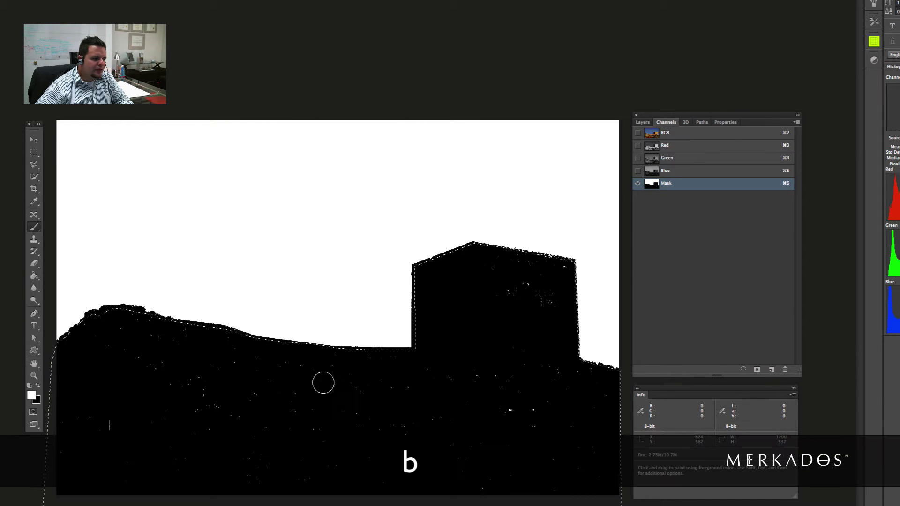
pyautogui.click(38, 385)
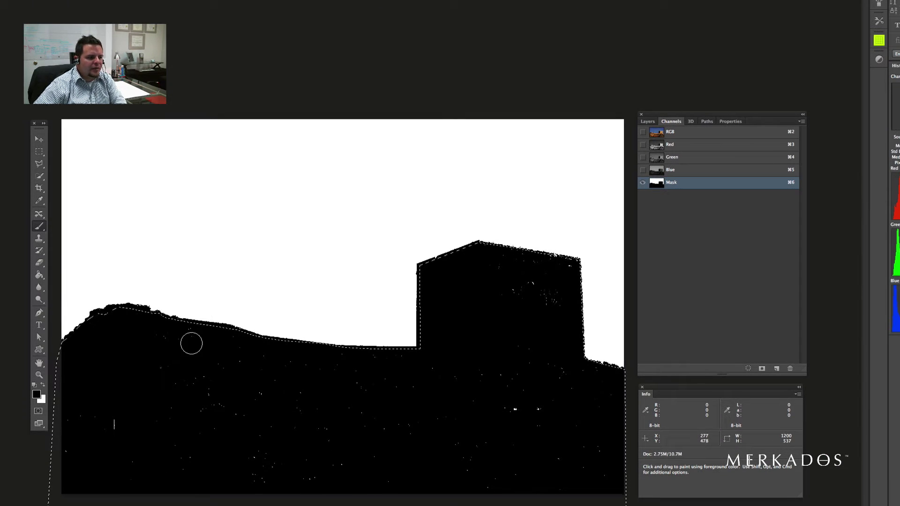
pyautogui.press(']')
pyautogui.press(']')
pyautogui.press(']')
pyautogui.press(']')
pyautogui.press(']')
pyautogui.press(']')
pyautogui.press(']')
pyautogui.press(']')
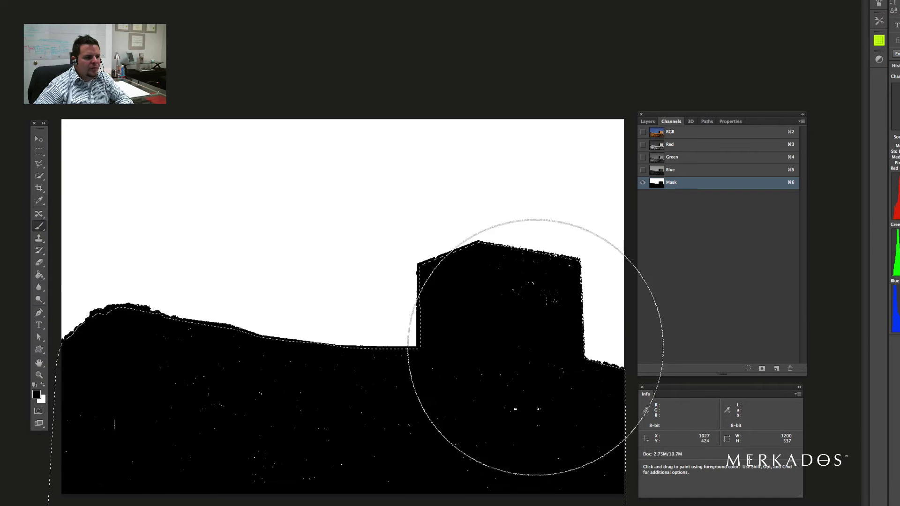
pyautogui.moveTo(44, 408)
pyautogui.mouseDown()
pyautogui.moveTo(341, 386)
pyautogui.moveTo(482, 391)
pyautogui.moveTo(297, 291)
pyautogui.moveTo(412, 268)
pyautogui.mouseUp()
pyautogui.press('m')
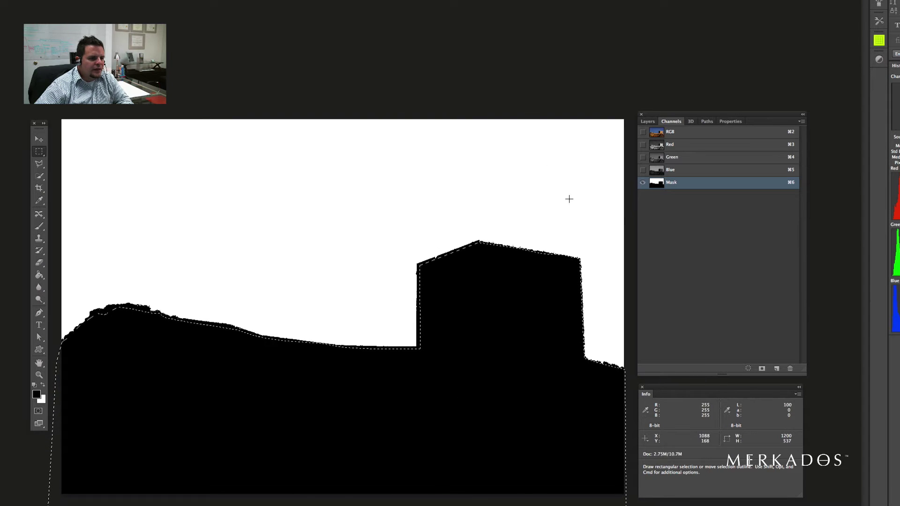
pyautogui.click(559, 275)
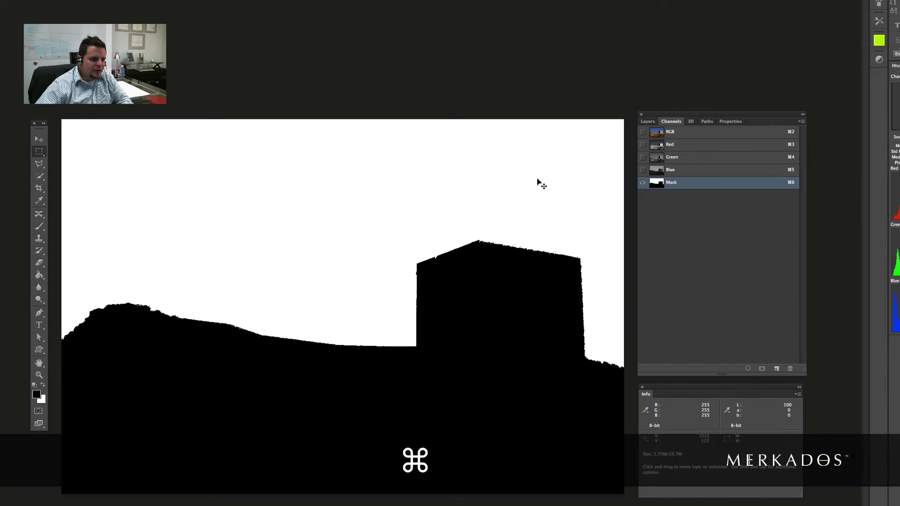
# Step: Apply Levels to the Mask channel with black input 138 and white input 150
pyautogui.press('super+l')
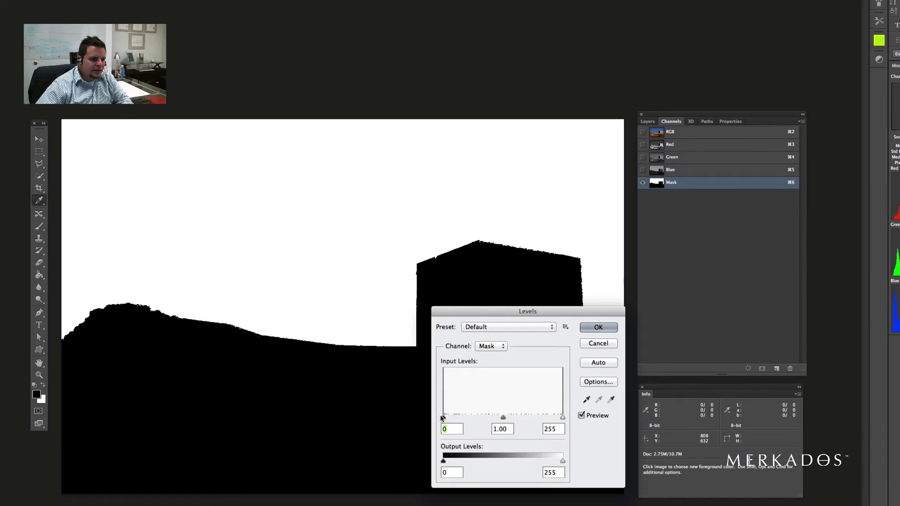
pyautogui.moveTo(443, 417); pyautogui.dragTo(507, 415)
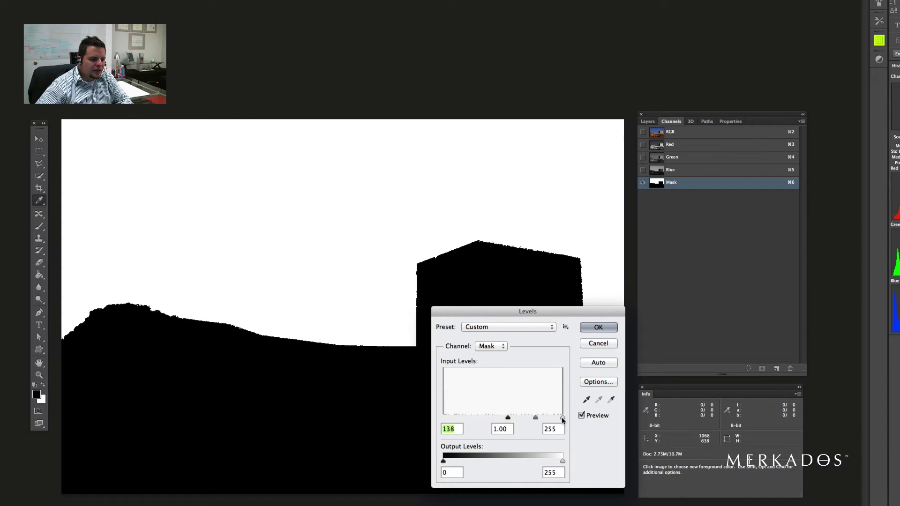
pyautogui.moveTo(561, 417); pyautogui.dragTo(510, 418)
pyautogui.click(592, 330)
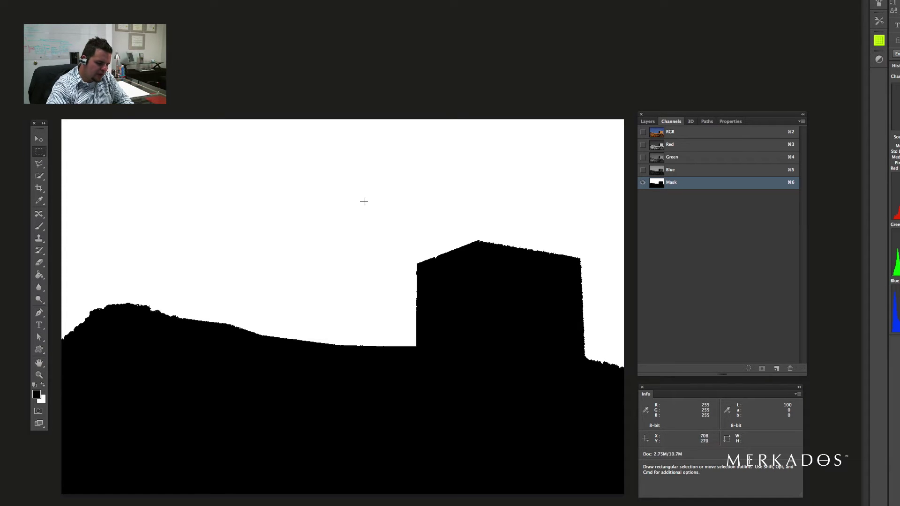
# Step: Invert the Mask channel so the land is white and load it as a selection
pyautogui.press('super')
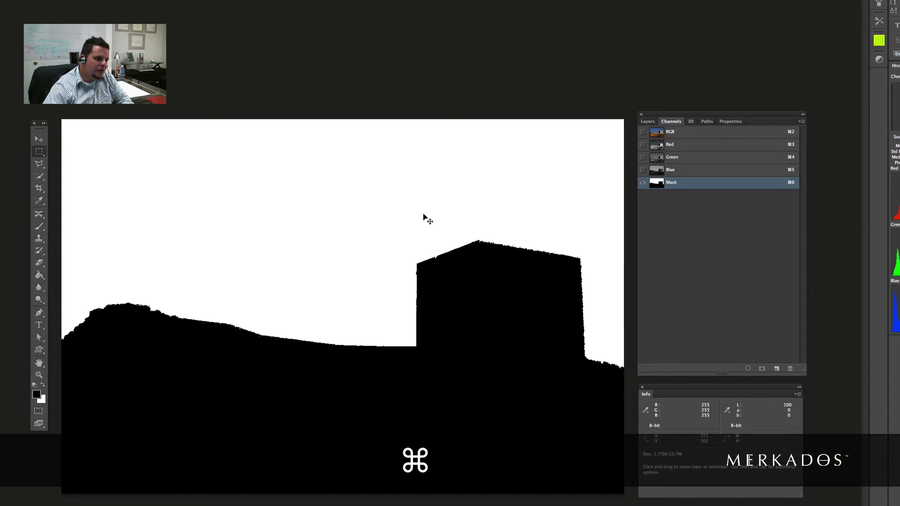
pyautogui.press('super+i')
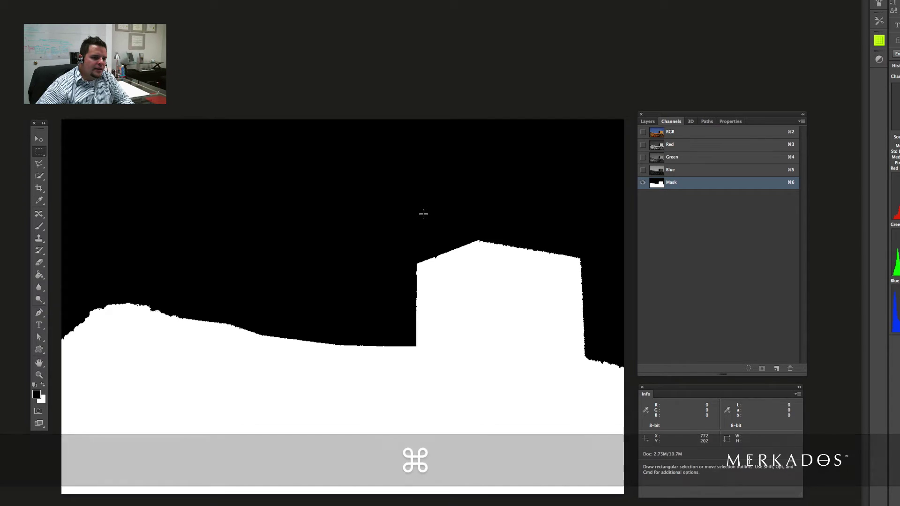
pyautogui.keyDown('super'); pyautogui.click(656, 183); pyautogui.keyUp('super')
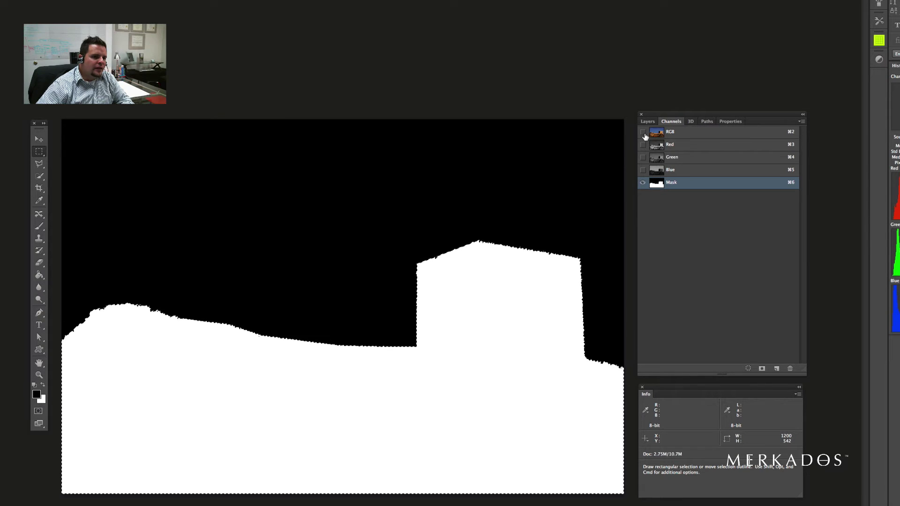
# Step: Return to the RGB composite and hide the Mask channel's overlay
pyautogui.press('`')
pyautogui.click(672, 133)
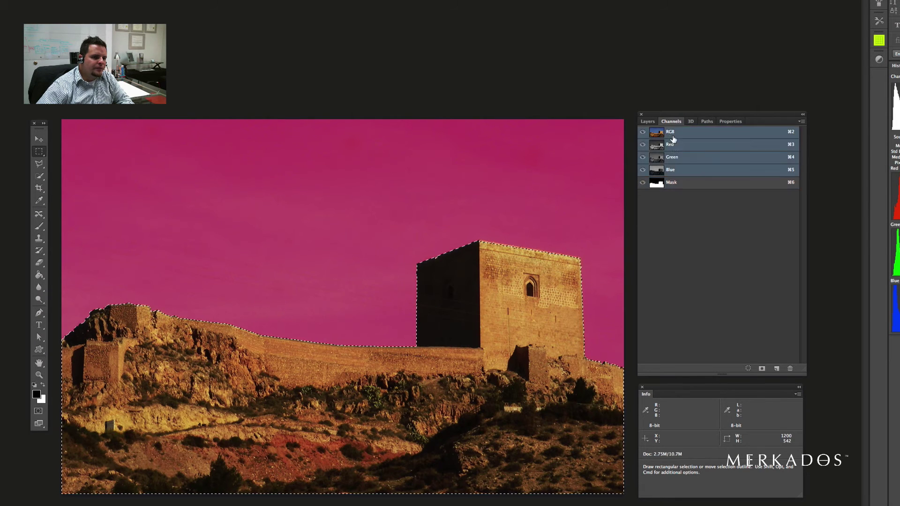
pyautogui.click(643, 183)
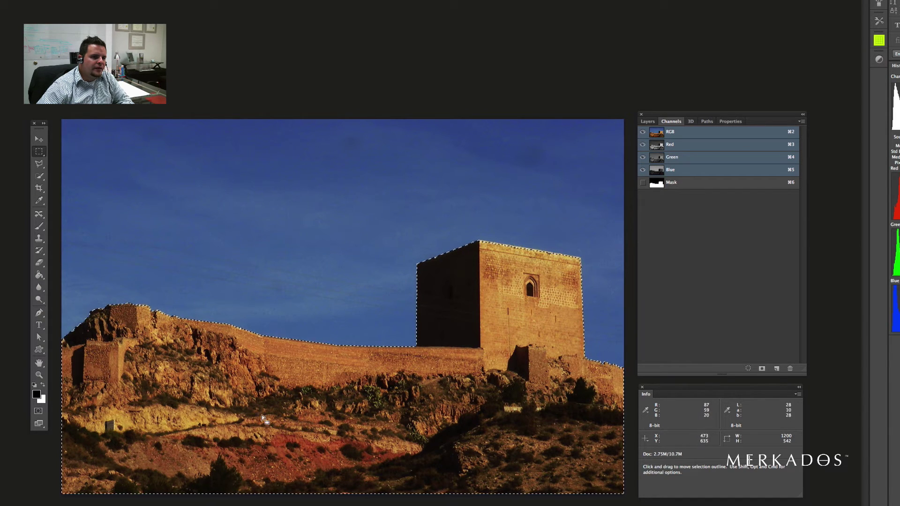
# Step: Add a layer mask to the Tower layer from the selection, hiding its blue sky
pyautogui.click(648, 121)
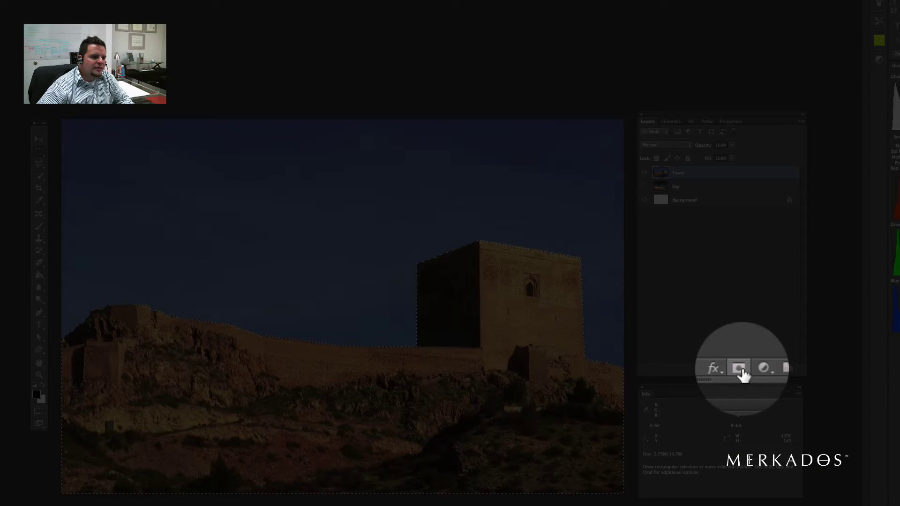
pyautogui.click(740, 370)
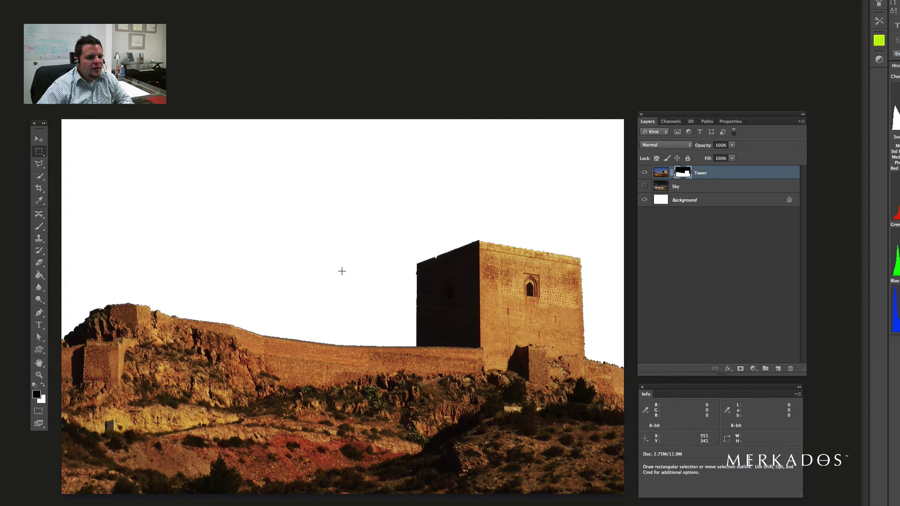
# Step: Show the stormy Sky layer and move it up about 116 px behind the castle
pyautogui.click(644, 186)
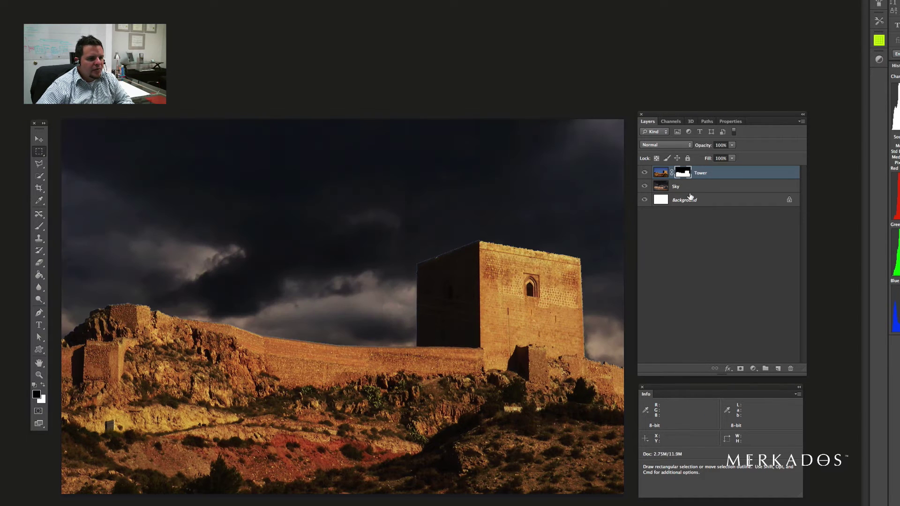
pyautogui.press('v')
pyautogui.moveTo(398, 255); pyautogui.dragTo(399, 251)
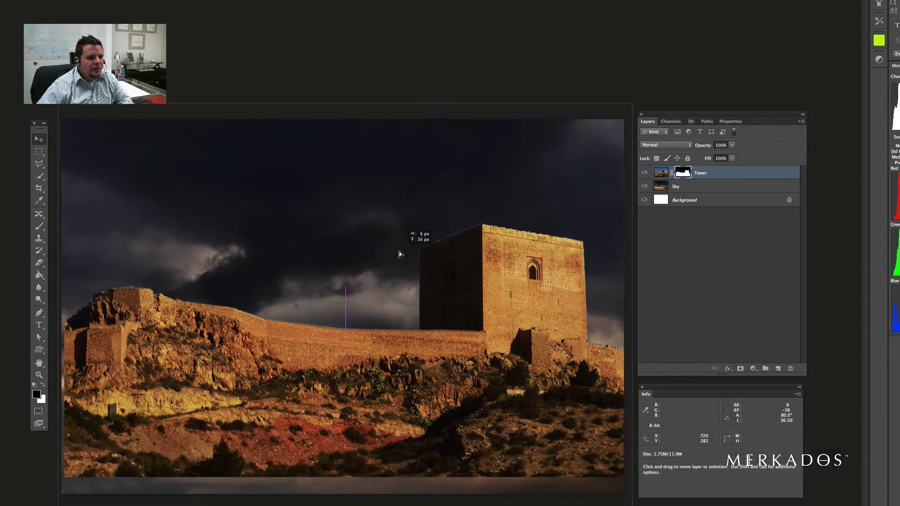
pyautogui.press('super+z')
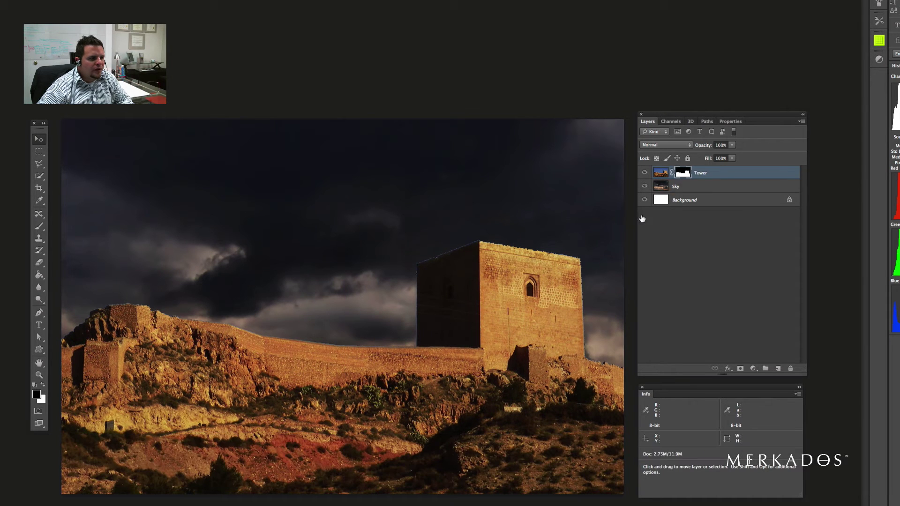
pyautogui.hotkey('alt', '[')
pyautogui.moveTo(406, 218); pyautogui.dragTo(402, 143)
pyautogui.moveTo(380, 228); pyautogui.dragTo(379, 220)
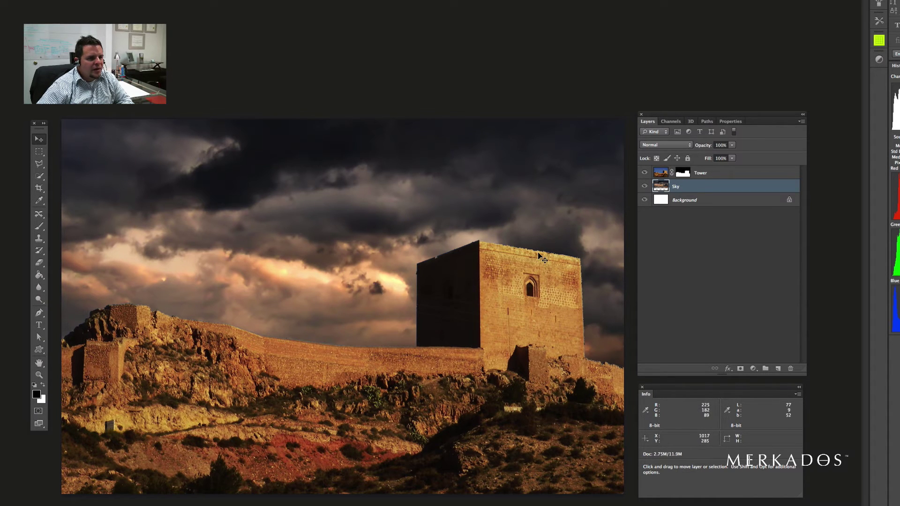
# Step: Open Refine Mask on the Tower layer mask and zoom in on the roof edge
pyautogui.click(685, 175)
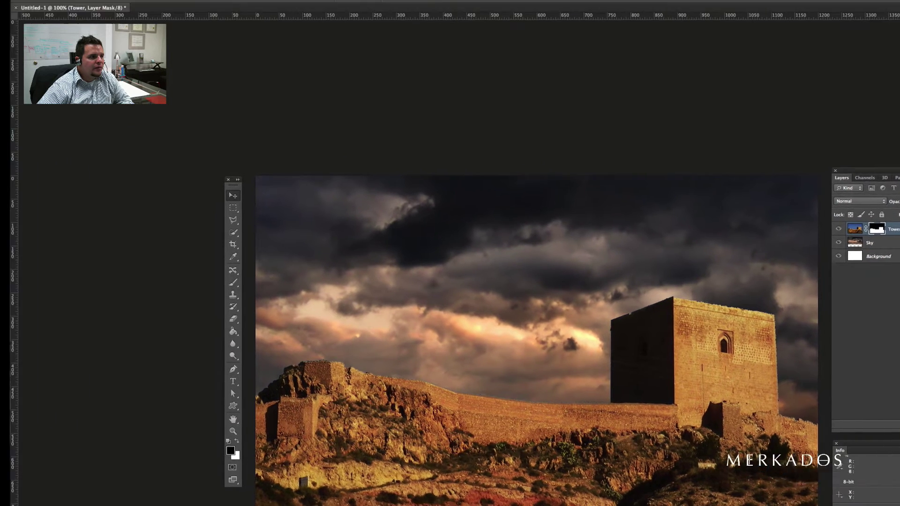
pyautogui.click(324, 5)
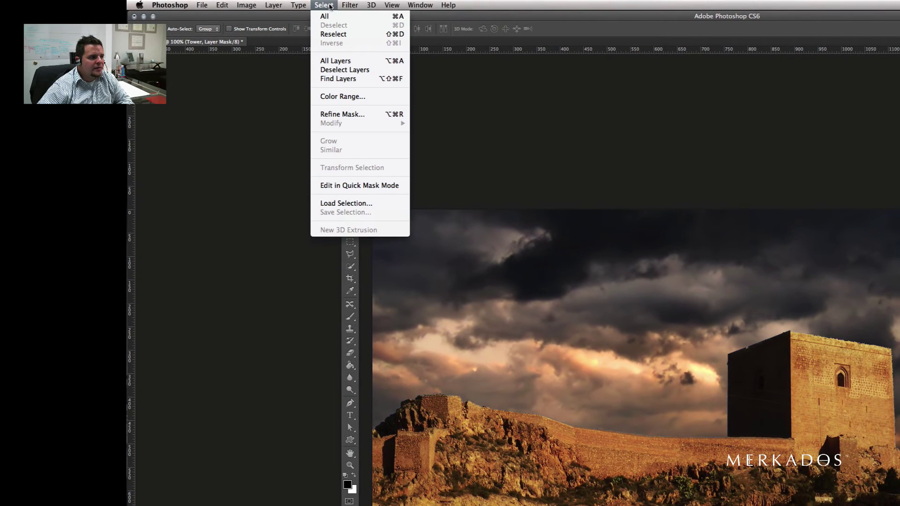
pyautogui.click(347, 116)
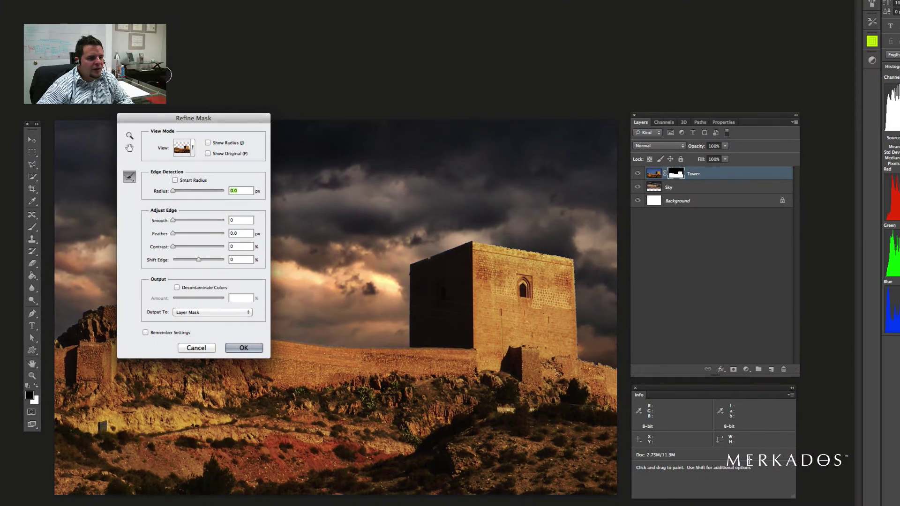
pyautogui.moveTo(160, 118); pyautogui.dragTo(589, 237)
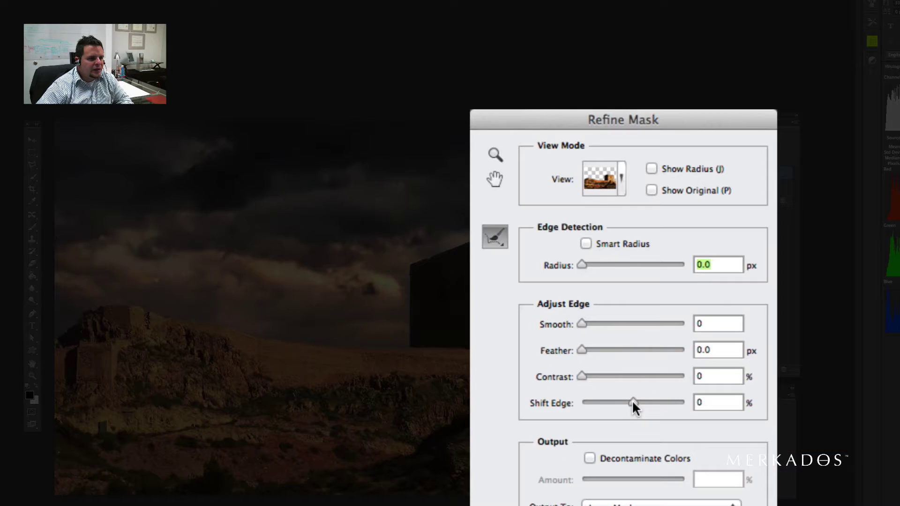
pyautogui.moveTo(627, 378); pyautogui.dragTo(623, 404)
pyautogui.press('space')
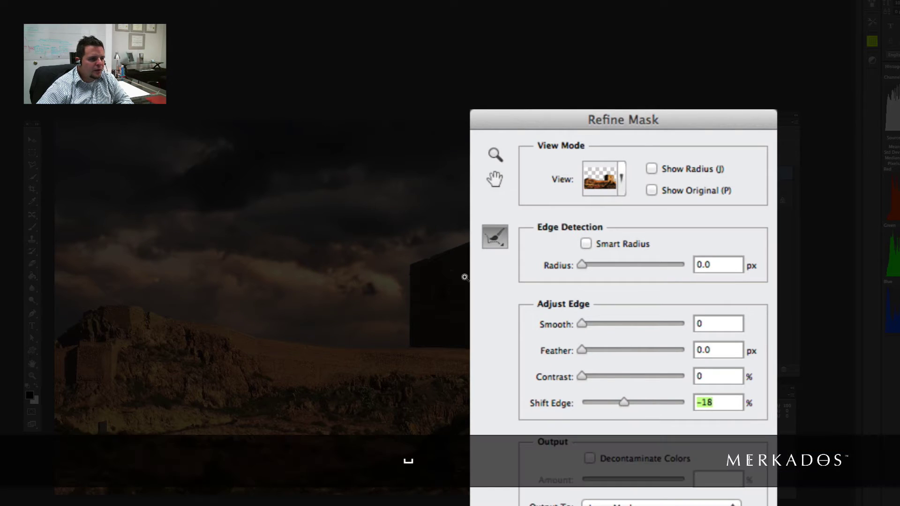
pyautogui.click(469, 241)
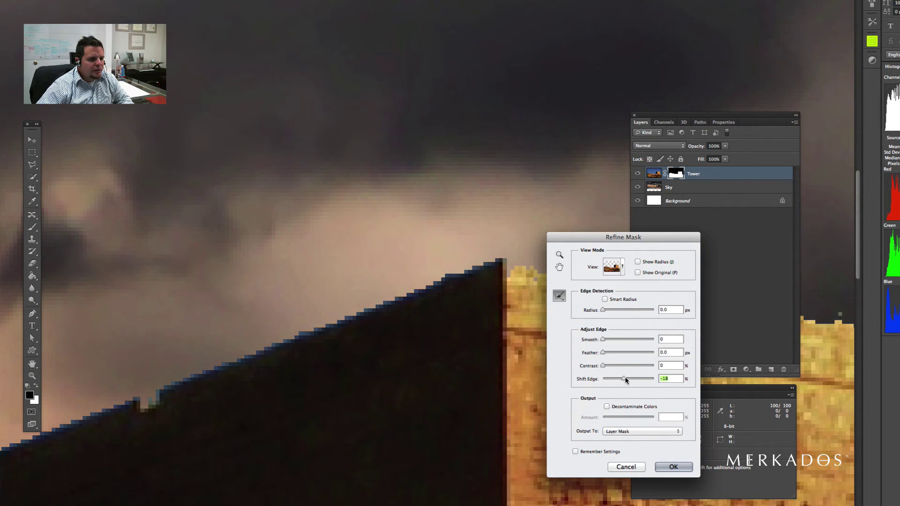
# Step: Set Smooth 18, Radius 1.4, Contrast 9 and Shift Edge -35, then apply the refinement
pyautogui.moveTo(623, 378); pyautogui.dragTo(615, 381)
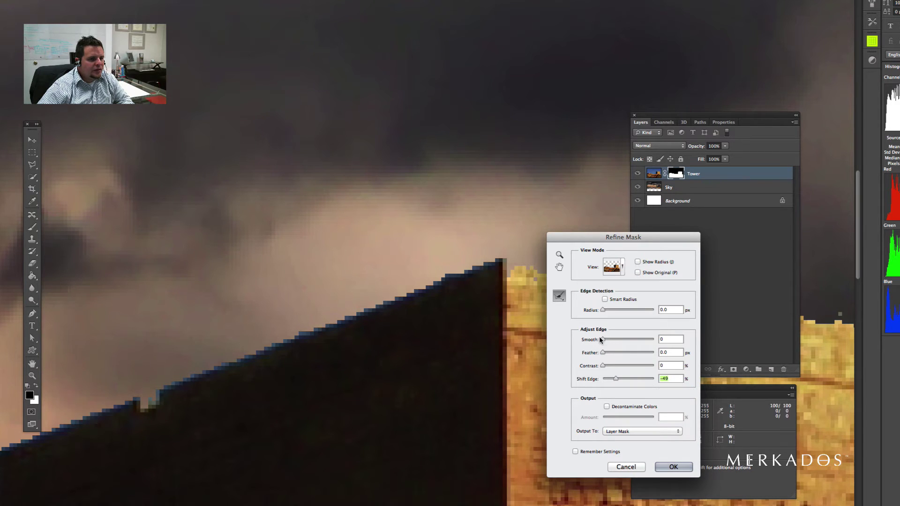
pyautogui.moveTo(601, 339); pyautogui.dragTo(612, 342)
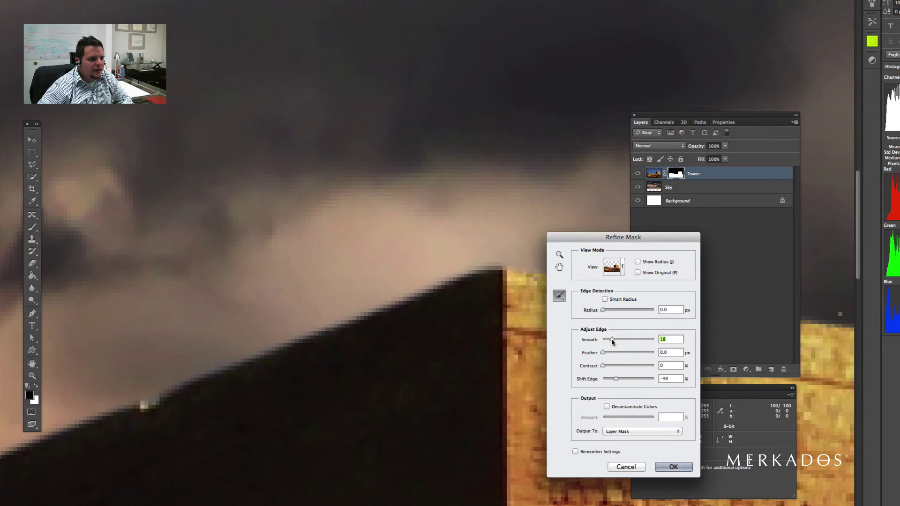
pyautogui.click(638, 263)
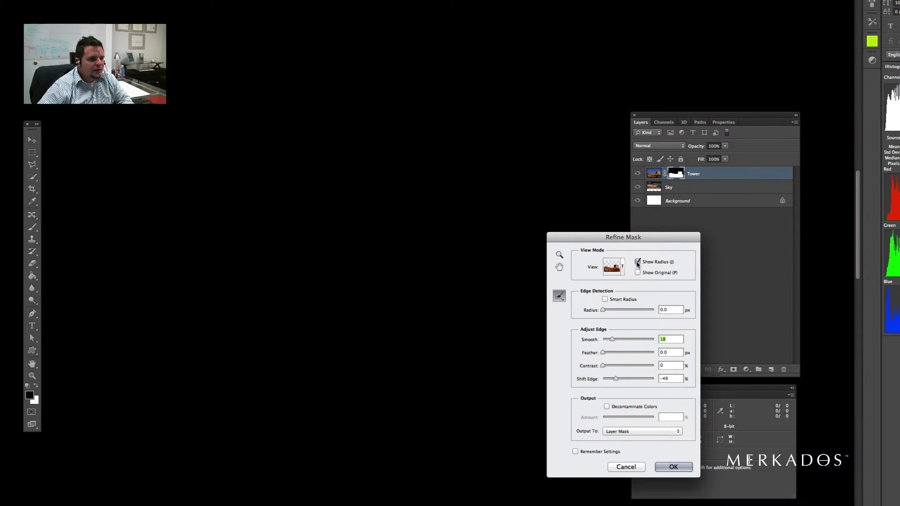
pyautogui.click(637, 262)
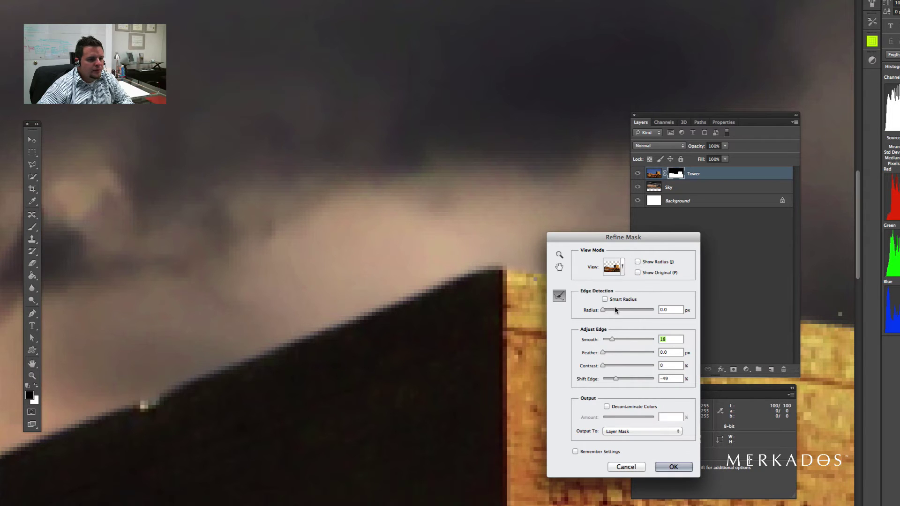
pyautogui.moveTo(621, 307); pyautogui.dragTo(631, 307)
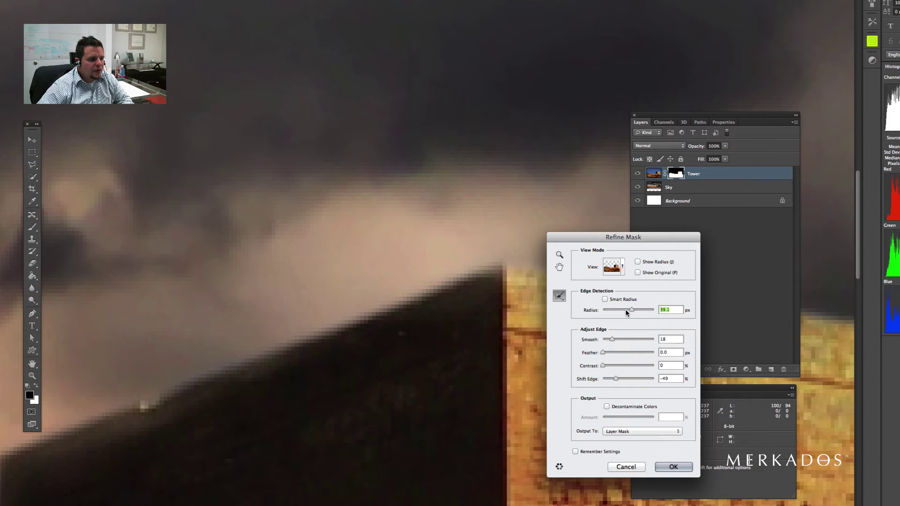
pyautogui.moveTo(623, 308); pyautogui.dragTo(606, 314)
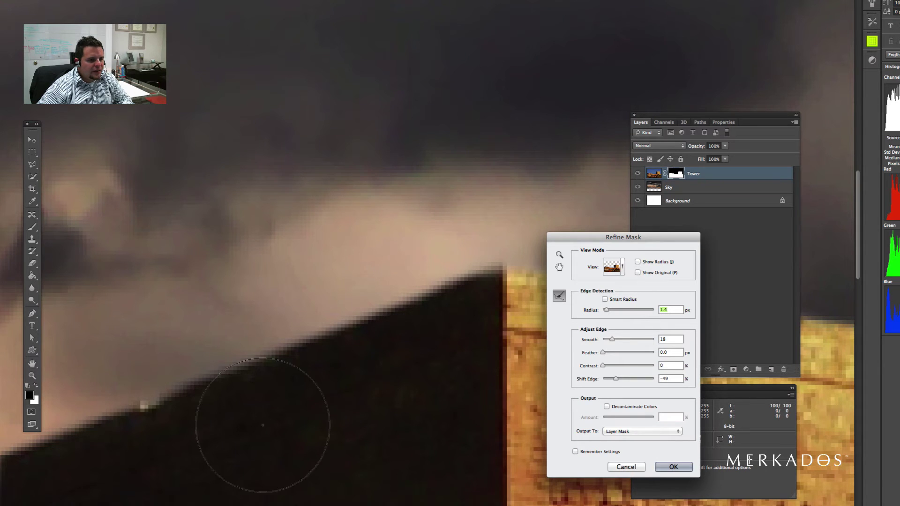
pyautogui.moveTo(617, 379); pyautogui.dragTo(619, 380)
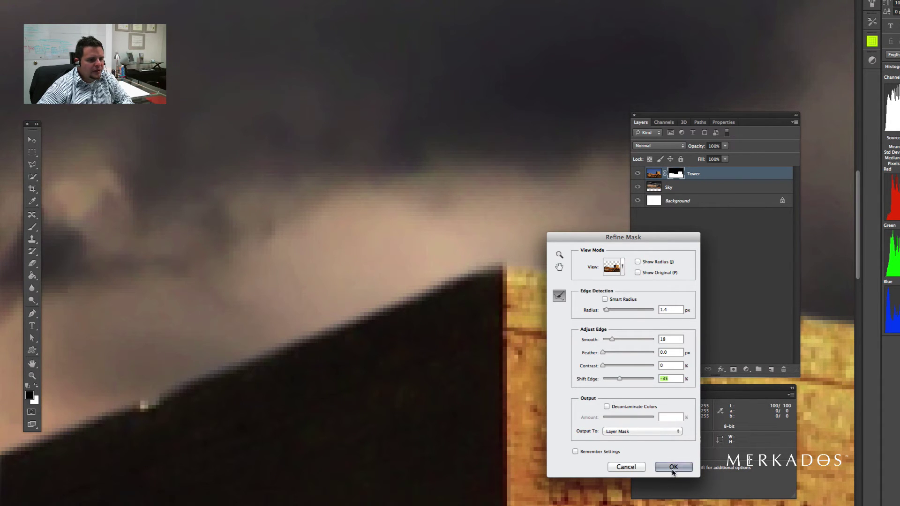
pyautogui.moveTo(604, 364); pyautogui.dragTo(608, 368)
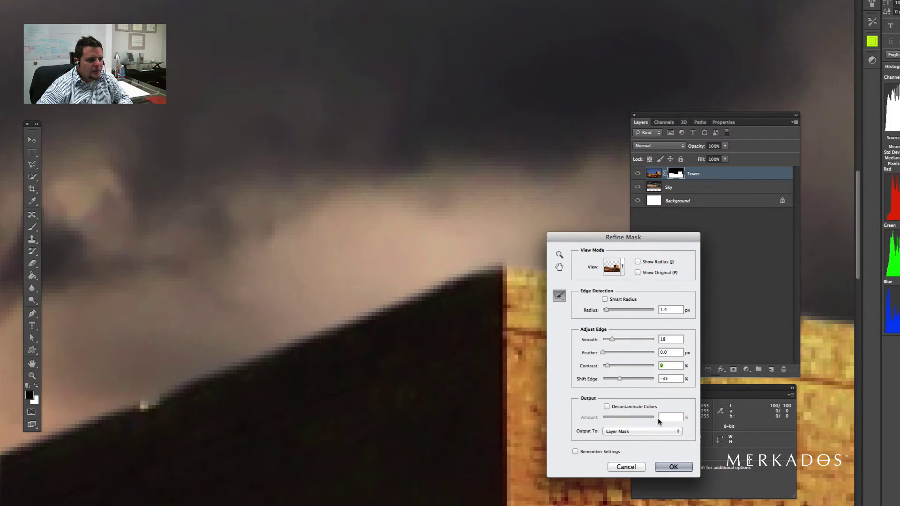
pyautogui.click(673, 467)
# Step: Zoom out until the entire castle photo fits in the window
pyautogui.hotkey('alt', 'space')
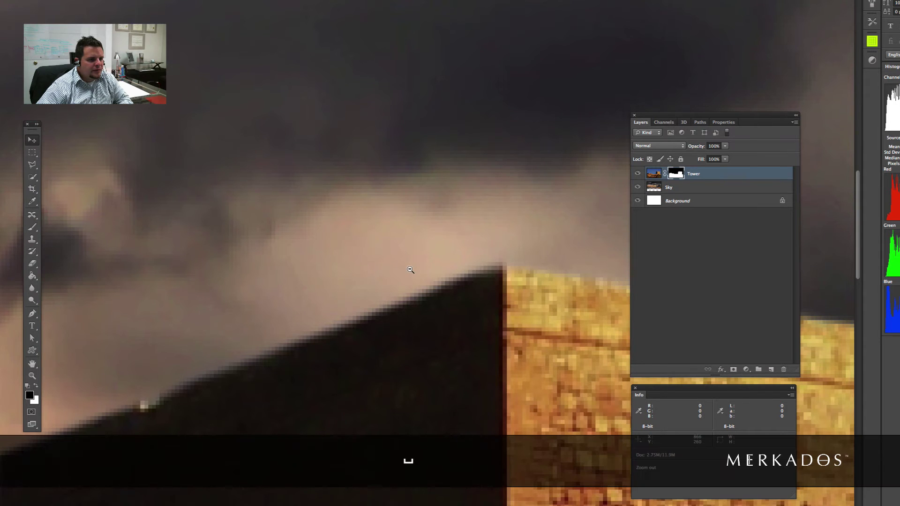
pyautogui.moveTo(434, 335); pyautogui.dragTo(527, 346)
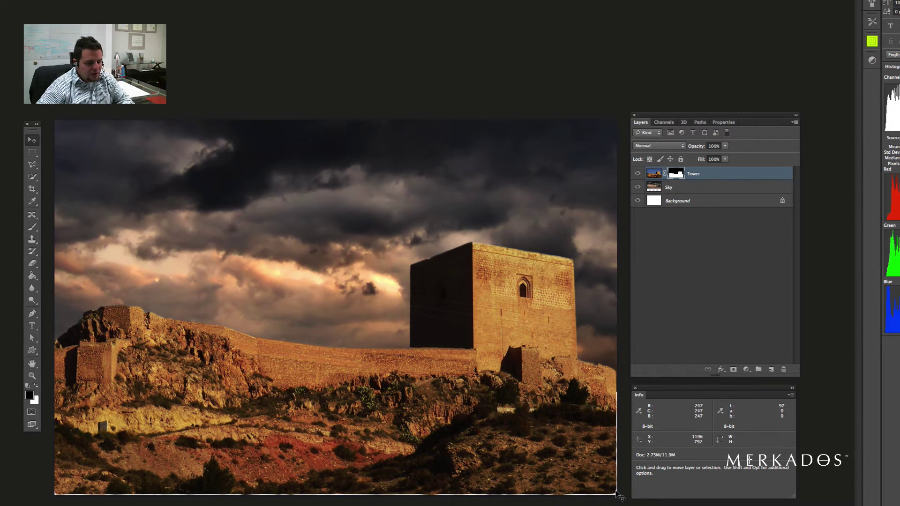
# Step: Set up a small white brush to check the Tower mask, then select the Sky layer
pyautogui.press('b')
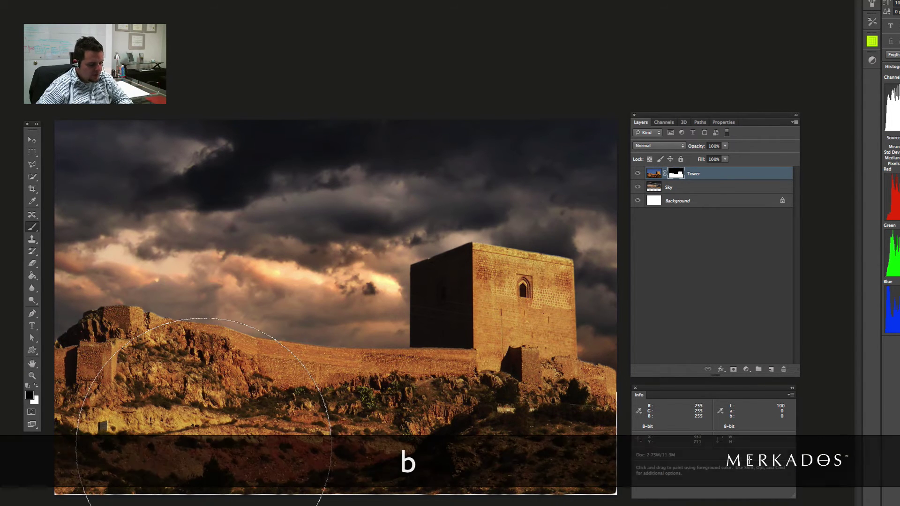
pyautogui.press('[')
pyautogui.press('[')
pyautogui.press('[')
pyautogui.press('[')
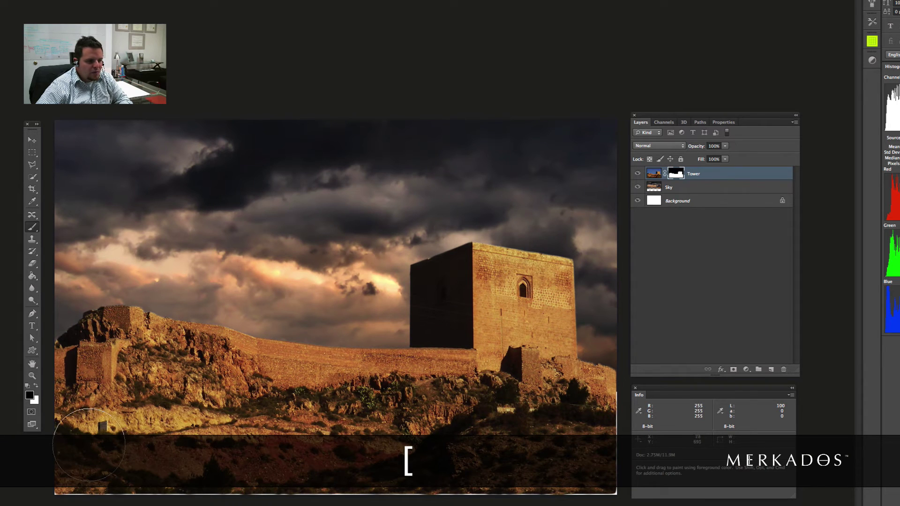
pyautogui.press('x')
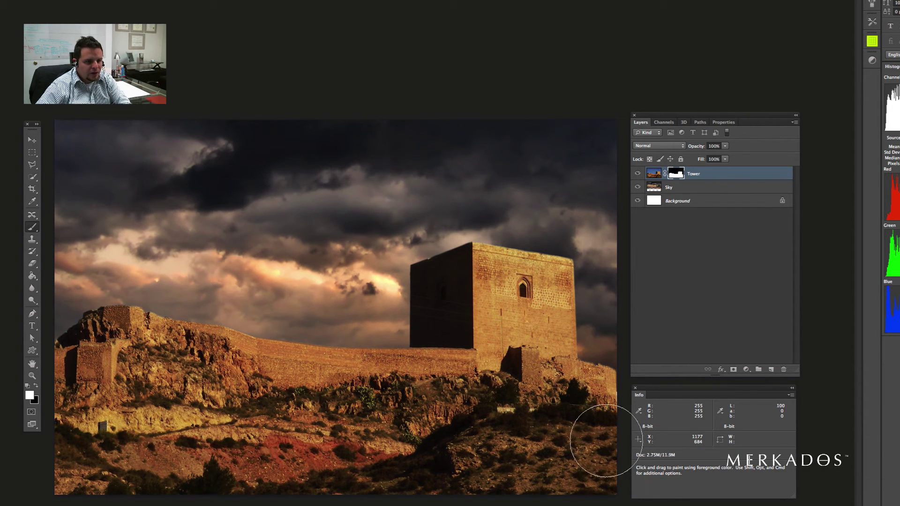
pyautogui.press('[')
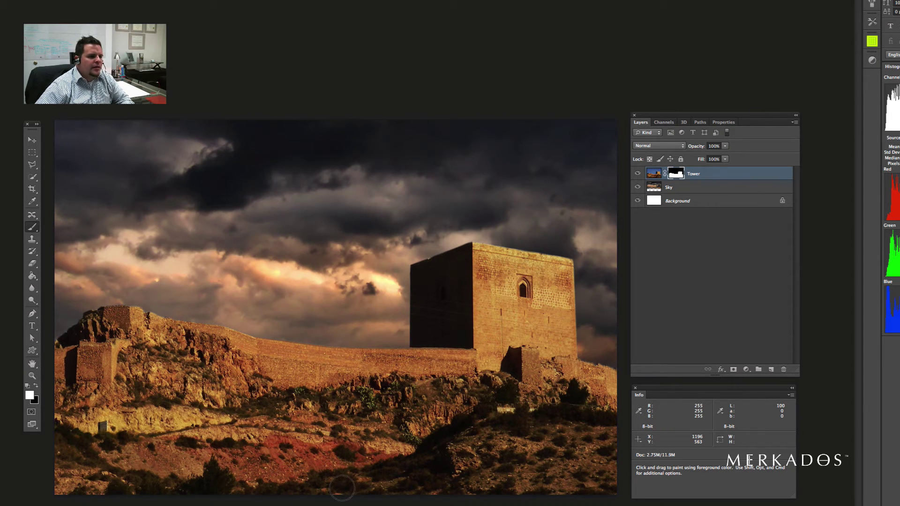
pyautogui.press('v')
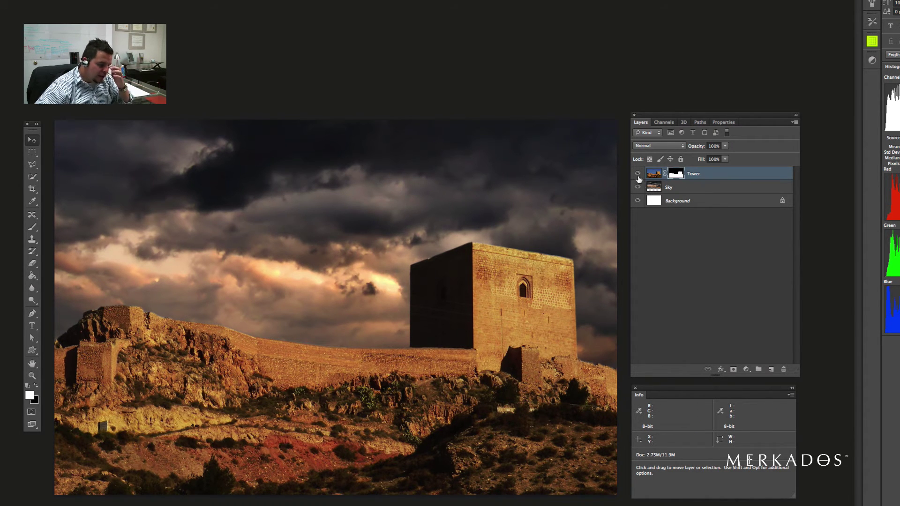
pyautogui.click(654, 188)
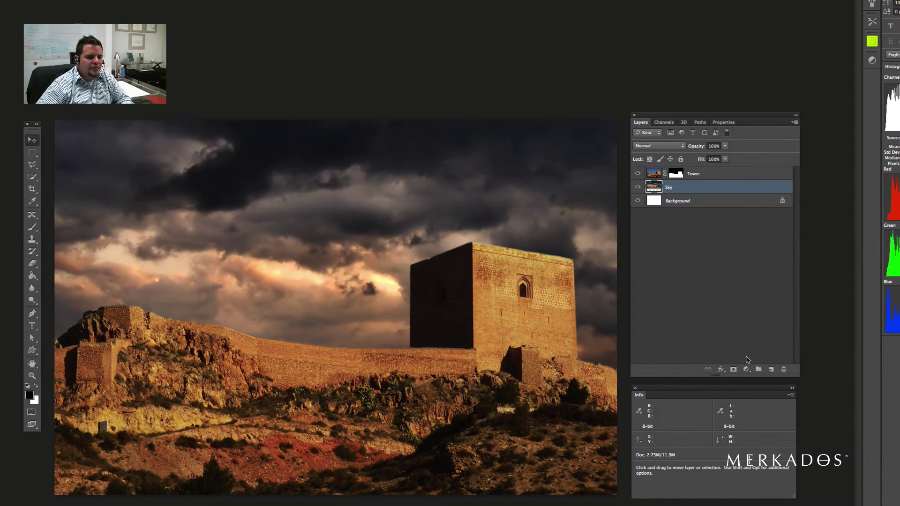
# Step: Add a Curves adjustment above Sky with an S-curve: shadows pulled down, highlights raised
pyautogui.click(746, 369)
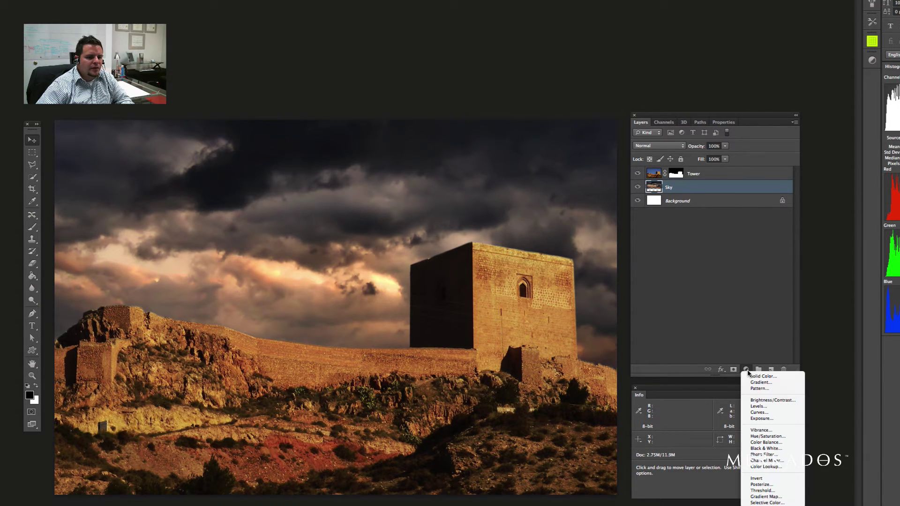
pyautogui.click(765, 412)
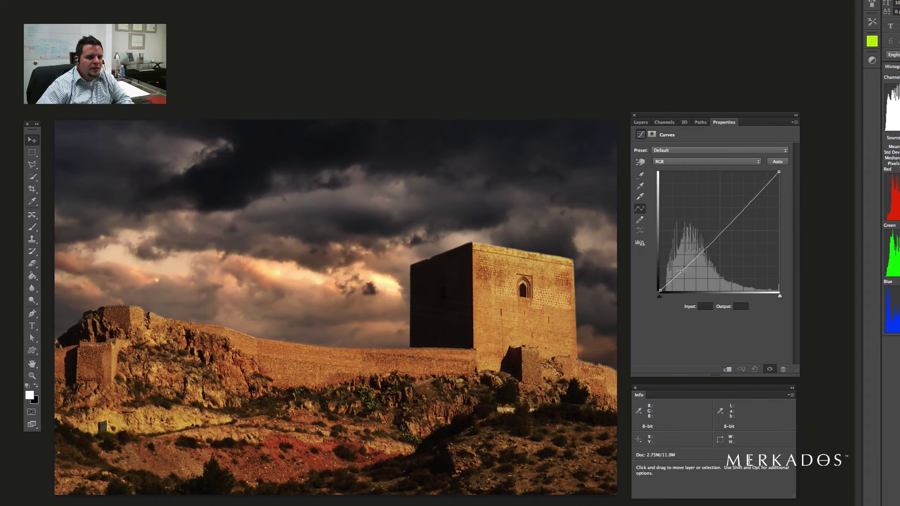
pyautogui.moveTo(686, 263); pyautogui.dragTo(687, 275)
pyautogui.moveTo(754, 209); pyautogui.dragTo(753, 189)
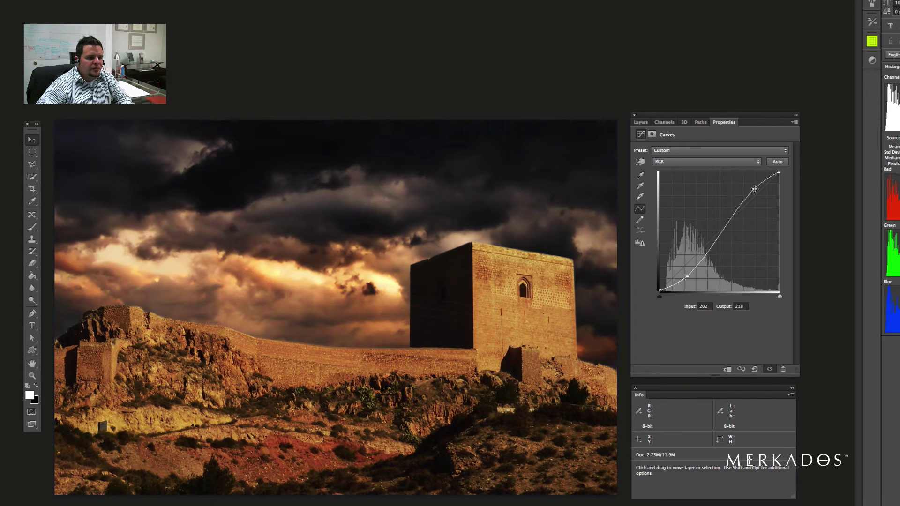
pyautogui.moveTo(754, 189); pyautogui.dragTo(752, 191)
pyautogui.moveTo(687, 276); pyautogui.dragTo(689, 272)
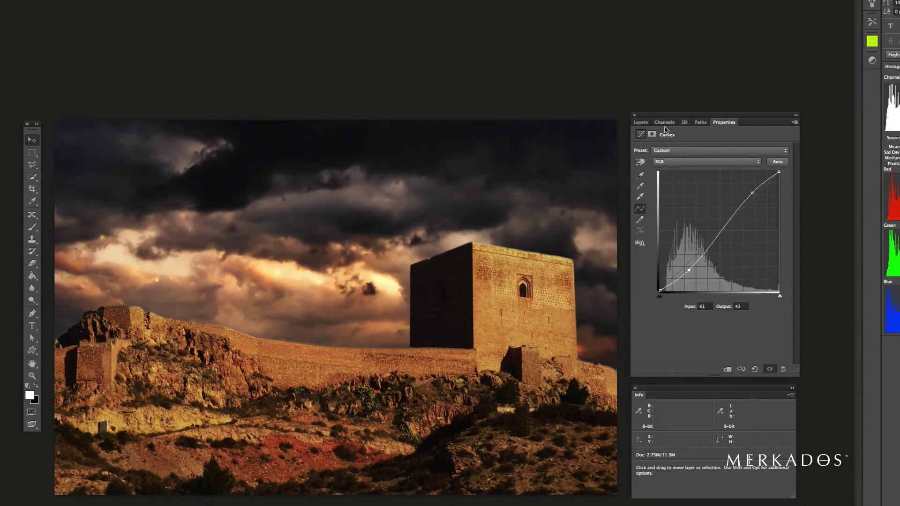
pyautogui.click(640, 122)
pyautogui.press('b')
pyautogui.press('x')
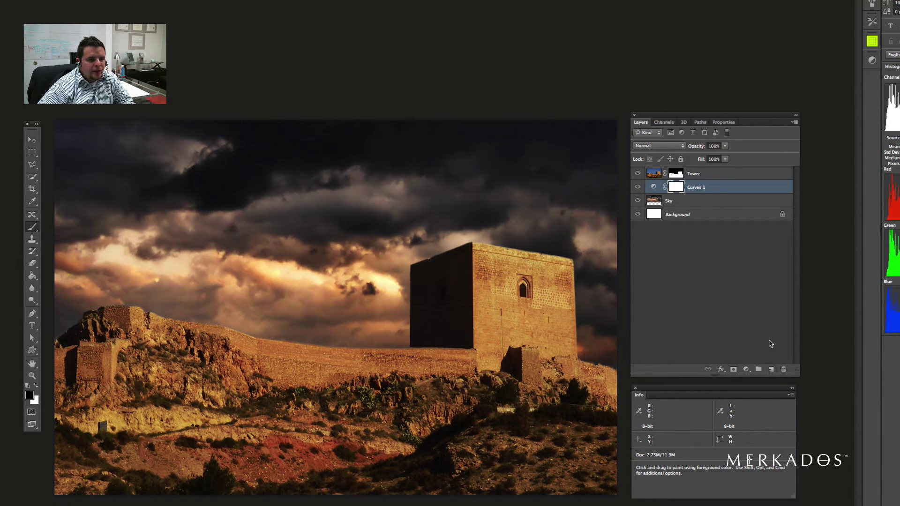
# Step: Create Layer 1, fill it with mid gray using the Paint Bucket, and set it to Overlay
pyautogui.click(771, 369)
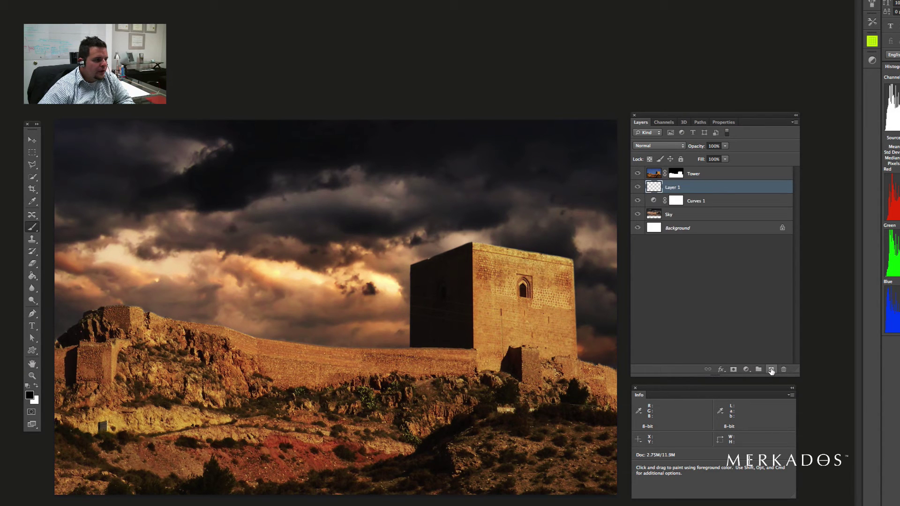
pyautogui.click(31, 278)
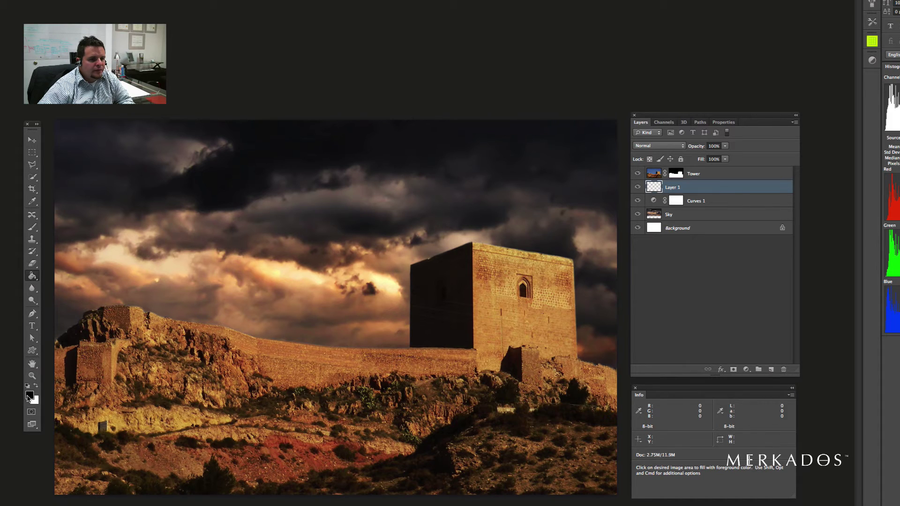
pyautogui.click(29, 395)
pyautogui.moveTo(520, 308); pyautogui.dragTo(501, 305)
pyautogui.click(719, 240)
pyautogui.press('g')
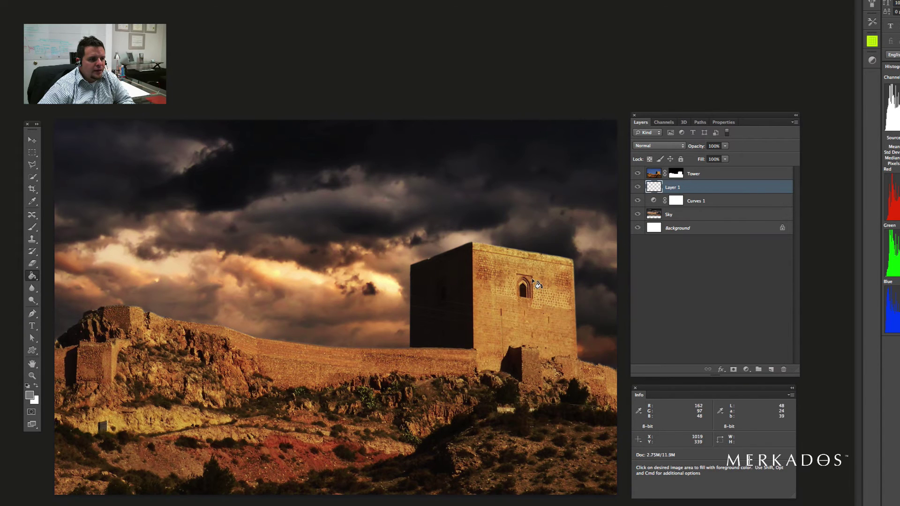
pyautogui.click(266, 470)
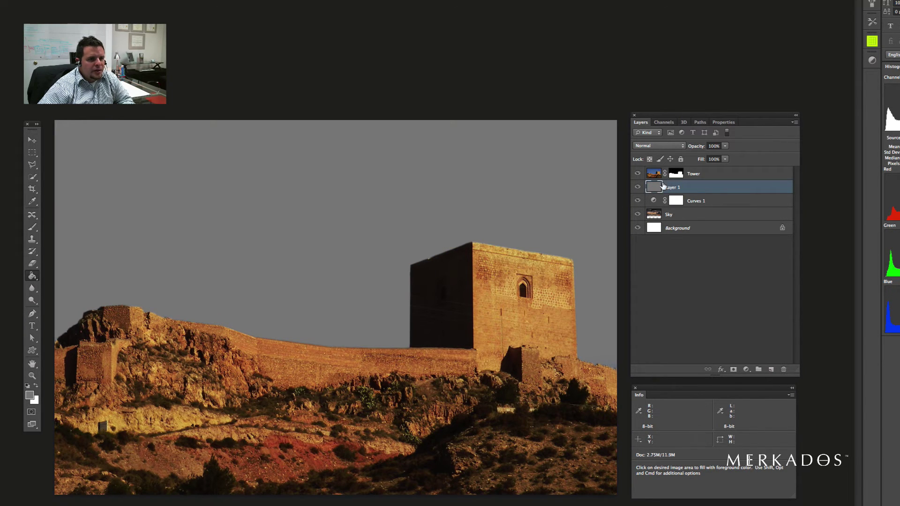
pyautogui.click(656, 146)
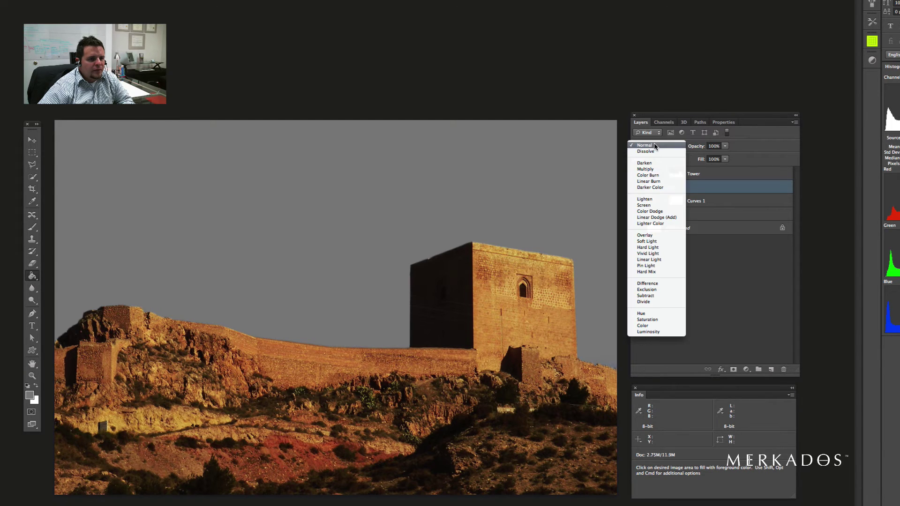
pyautogui.click(654, 235)
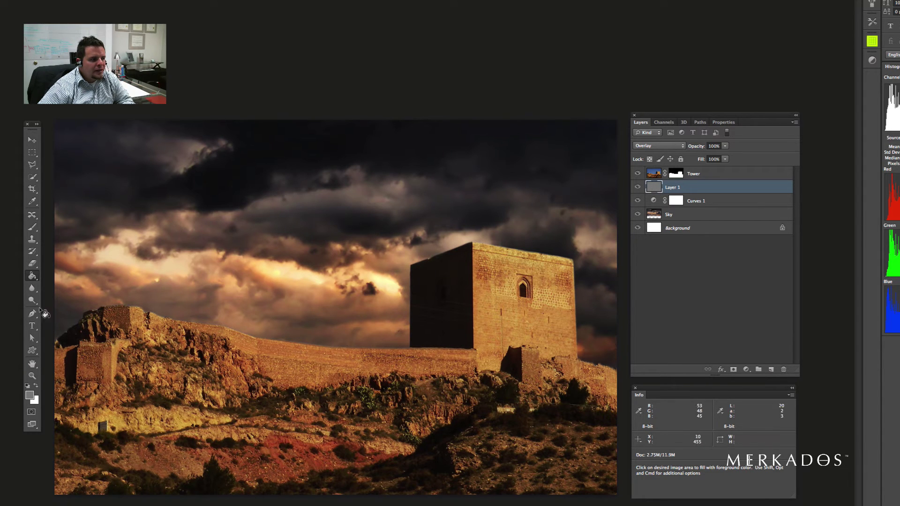
# Step: With the Burn Tool, darken the left sky and the strip just above the castle wall
pyautogui.click(31, 301)
pyautogui.click(31, 302)
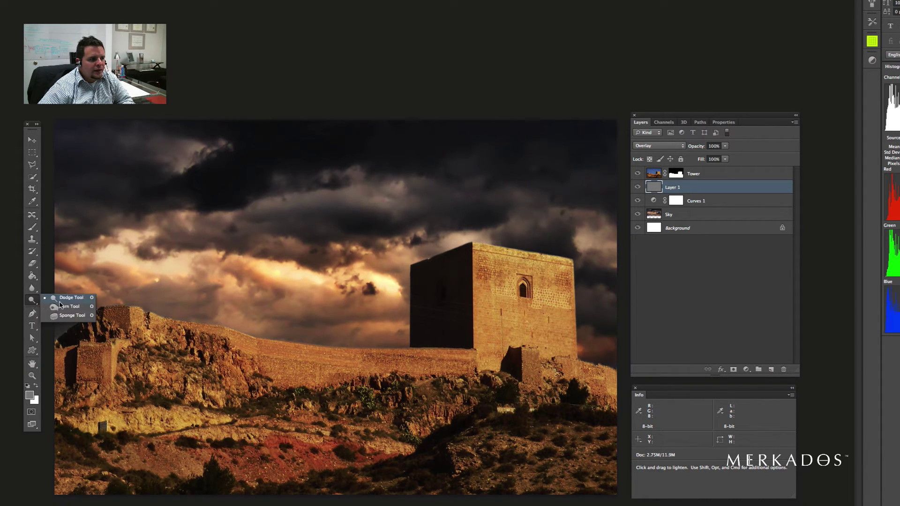
pyautogui.click(70, 307)
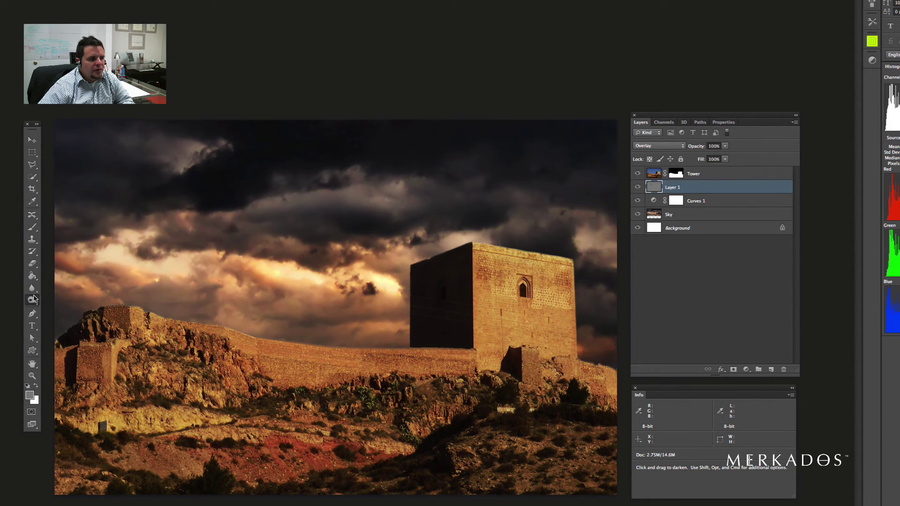
pyautogui.click(33, 301)
pyautogui.click(68, 307)
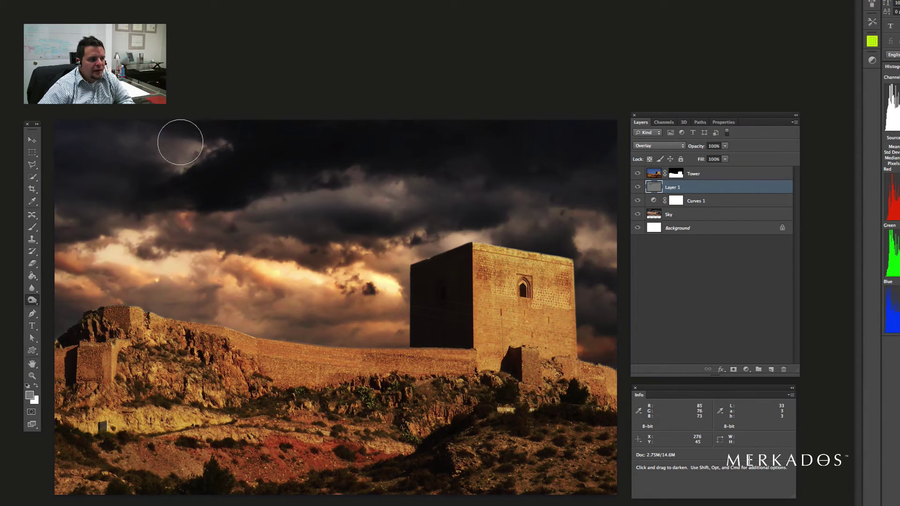
pyautogui.moveTo(71, 244)
pyautogui.mouseDown()
pyautogui.moveTo(68, 299)
pyautogui.moveTo(81, 281)
pyautogui.moveTo(130, 283)
pyautogui.moveTo(221, 311)
pyautogui.moveTo(164, 314)
pyautogui.moveTo(343, 336)
pyautogui.moveTo(396, 330)
pyautogui.moveTo(410, 289)
pyautogui.moveTo(405, 249)
pyautogui.moveTo(415, 274)
pyautogui.moveTo(416, 261)
pyautogui.moveTo(485, 220)
pyautogui.mouseUp()
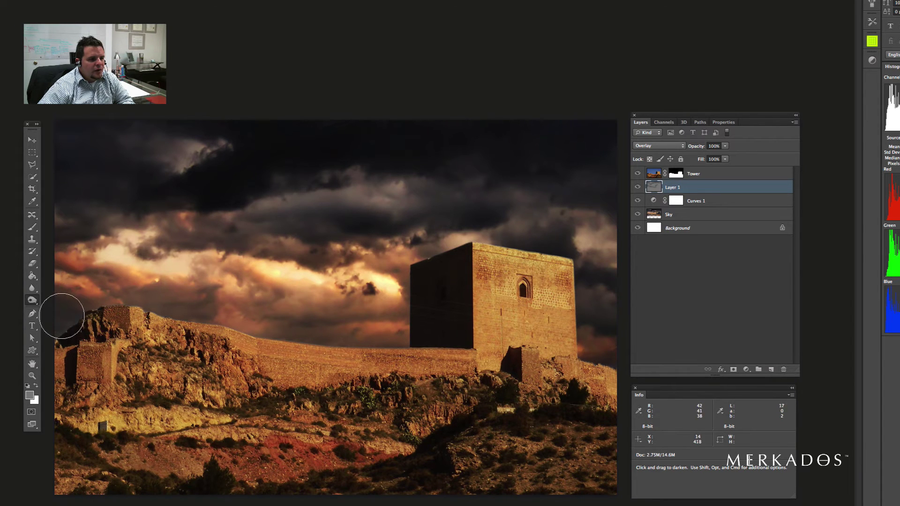
pyautogui.moveTo(205, 301)
pyautogui.mouseDown()
pyautogui.moveTo(294, 333)
pyautogui.moveTo(416, 322)
pyautogui.moveTo(412, 261)
pyautogui.moveTo(514, 235)
pyautogui.moveTo(575, 246)
pyautogui.moveTo(599, 357)
pyautogui.mouseUp()
# Step: Lighten the clouds across the left and upper-left sky with the Dodge Tool
pyautogui.click(30, 300)
pyautogui.click(63, 299)
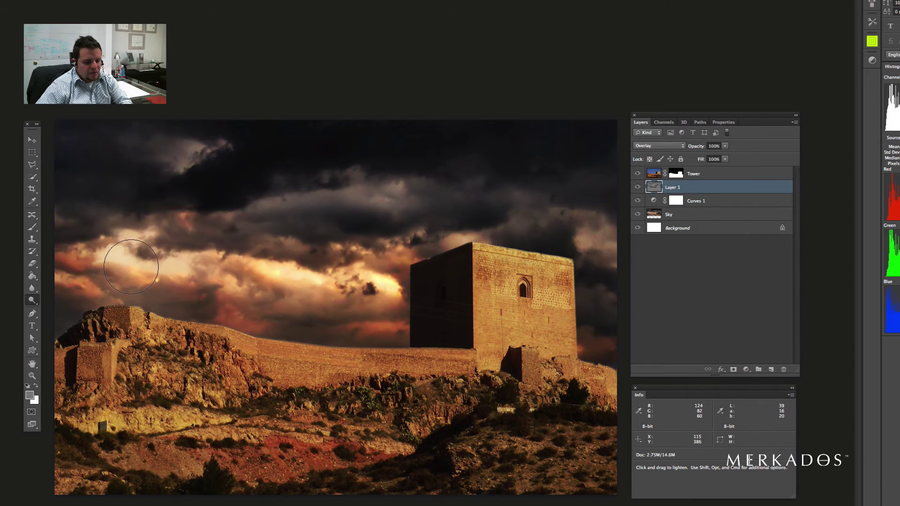
pyautogui.moveTo(131, 267)
pyautogui.mouseDown()
pyautogui.moveTo(193, 269)
pyautogui.moveTo(193, 250)
pyautogui.moveTo(302, 263)
pyautogui.moveTo(306, 276)
pyautogui.moveTo(269, 266)
pyautogui.moveTo(391, 284)
pyautogui.moveTo(400, 299)
pyautogui.moveTo(384, 273)
pyautogui.moveTo(394, 277)
pyautogui.moveTo(408, 254)
pyautogui.moveTo(432, 248)
pyautogui.moveTo(419, 250)
pyautogui.moveTo(517, 232)
pyautogui.moveTo(580, 248)
pyautogui.moveTo(549, 241)
pyautogui.moveTo(581, 219)
pyautogui.moveTo(612, 239)
pyautogui.mouseUp()
pyautogui.press('[')
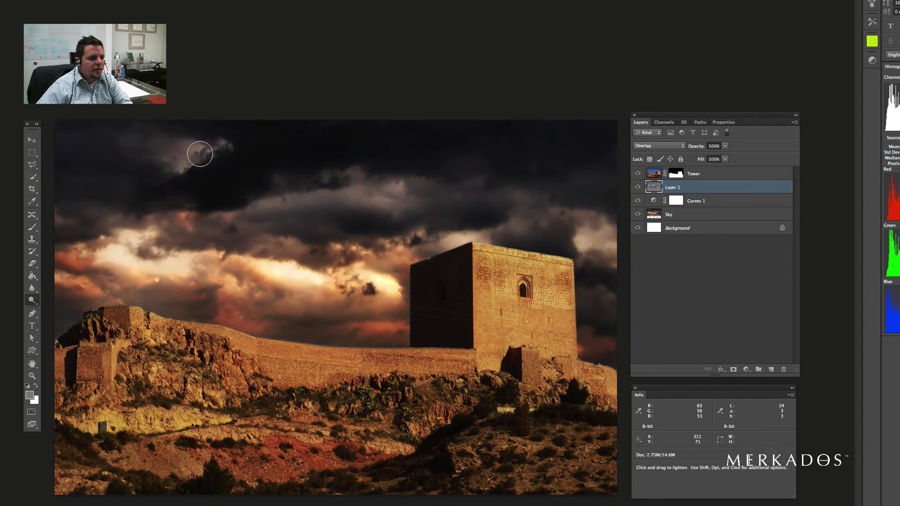
pyautogui.moveTo(200, 154)
pyautogui.mouseDown()
pyautogui.moveTo(222, 151)
pyautogui.moveTo(119, 189)
pyautogui.moveTo(204, 160)
pyautogui.moveTo(173, 148)
pyautogui.mouseUp()
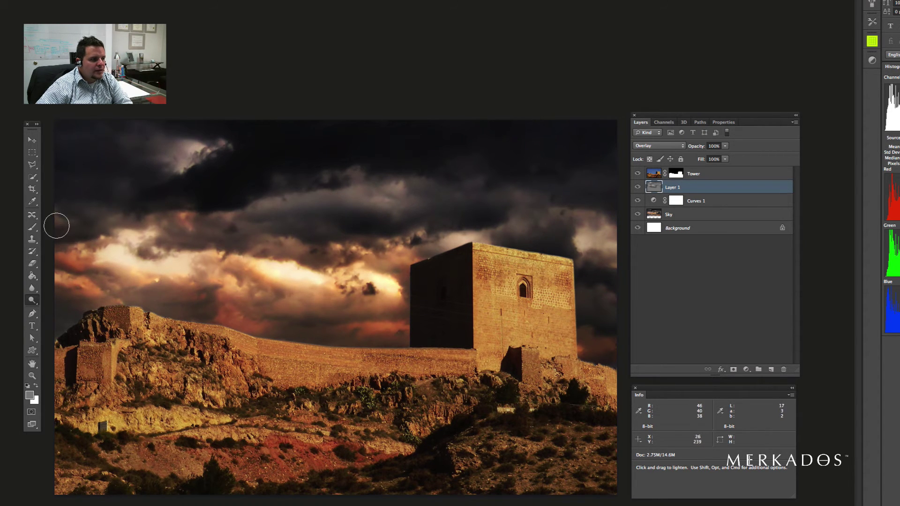
pyautogui.moveTo(54, 223)
pyautogui.mouseDown()
pyautogui.moveTo(81, 234)
pyautogui.moveTo(87, 300)
pyautogui.moveTo(83, 259)
pyautogui.moveTo(65, 266)
pyautogui.moveTo(154, 293)
pyautogui.moveTo(193, 286)
pyautogui.moveTo(209, 318)
pyautogui.moveTo(273, 330)
pyautogui.moveTo(360, 334)
pyautogui.moveTo(337, 318)
pyautogui.moveTo(347, 274)
pyautogui.moveTo(390, 285)
pyautogui.moveTo(354, 268)
pyautogui.moveTo(387, 284)
pyautogui.moveTo(369, 289)
pyautogui.mouseUp()
pyautogui.press(']')
pyautogui.press('[')
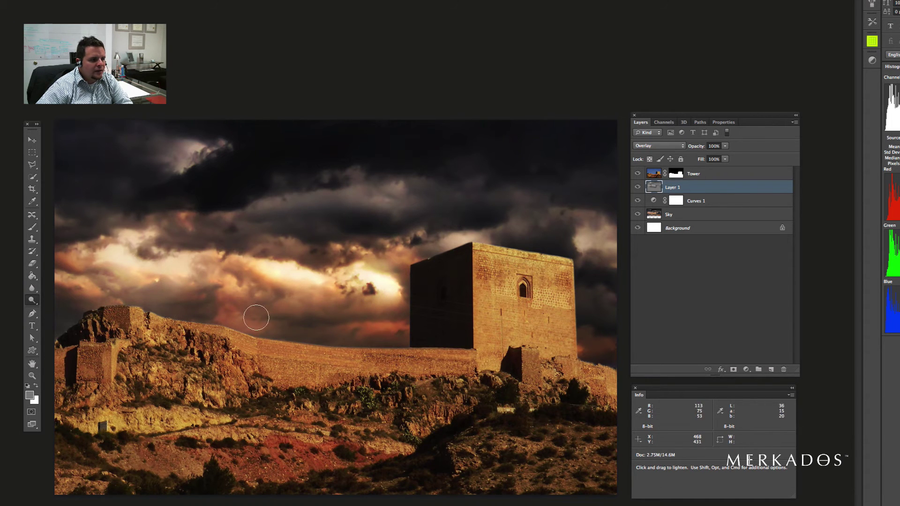
# Step: Burn the bright cloud patches left of the tower and just above the wall
pyautogui.moveTo(31, 306); pyautogui.dragTo(56, 308)
pyautogui.press('[')
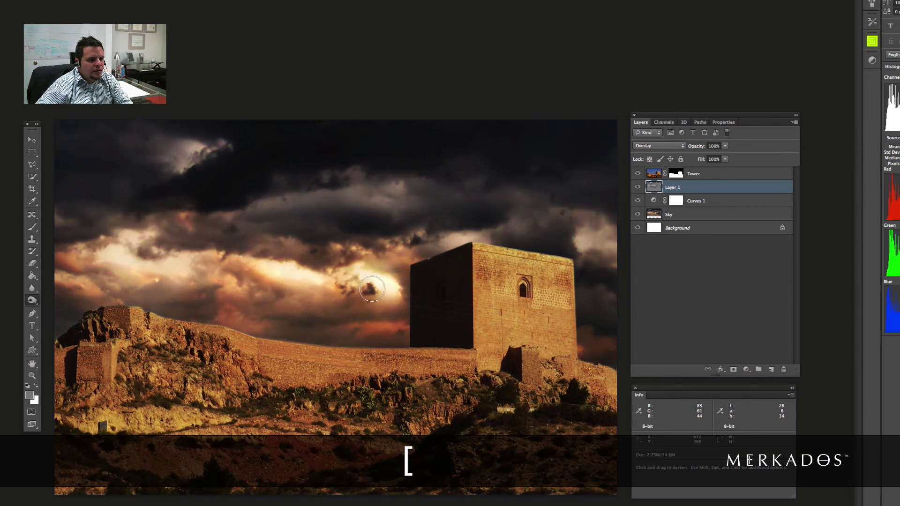
pyautogui.moveTo(371, 283)
pyautogui.mouseDown()
pyautogui.moveTo(338, 287)
pyautogui.moveTo(357, 295)
pyautogui.moveTo(333, 267)
pyautogui.moveTo(338, 260)
pyautogui.moveTo(358, 275)
pyautogui.moveTo(352, 293)
pyautogui.moveTo(367, 290)
pyautogui.moveTo(332, 271)
pyautogui.moveTo(354, 256)
pyautogui.moveTo(370, 303)
pyautogui.moveTo(339, 289)
pyautogui.moveTo(368, 288)
pyautogui.moveTo(361, 274)
pyautogui.moveTo(391, 289)
pyautogui.moveTo(374, 275)
pyautogui.moveTo(394, 295)
pyautogui.mouseUp()
pyautogui.moveTo(332, 279)
pyautogui.mouseDown()
pyautogui.moveTo(330, 305)
pyautogui.moveTo(353, 298)
pyautogui.moveTo(385, 312)
pyautogui.moveTo(397, 307)
pyautogui.moveTo(272, 326)
pyautogui.mouseUp()
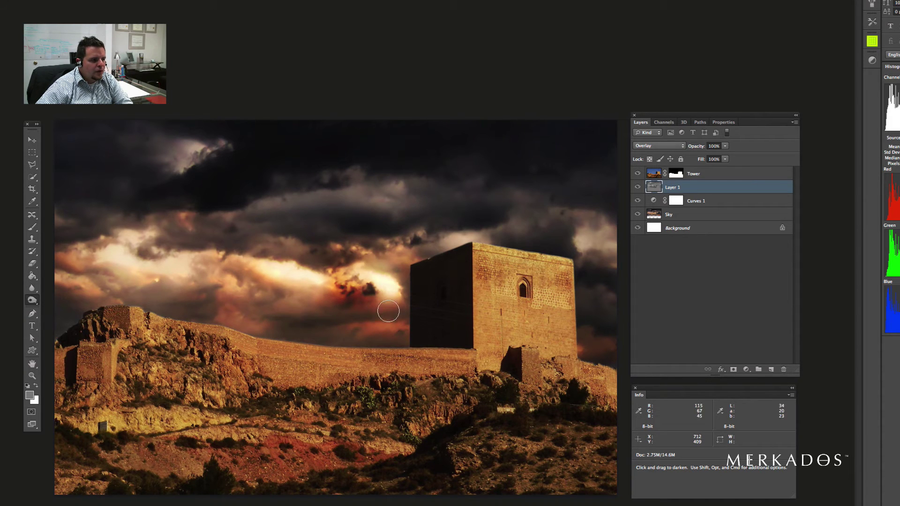
pyautogui.moveTo(388, 311)
pyautogui.mouseDown()
pyautogui.moveTo(263, 323)
pyautogui.moveTo(285, 331)
pyautogui.moveTo(68, 279)
pyautogui.moveTo(93, 233)
pyautogui.moveTo(181, 193)
pyautogui.moveTo(228, 141)
pyautogui.mouseUp()
pyautogui.press(']')
pyautogui.press(']')
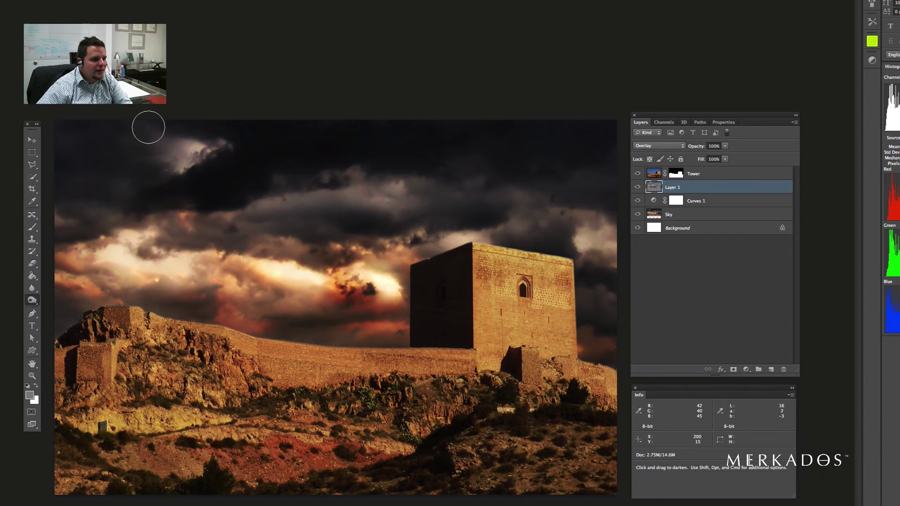
pyautogui.press(']')
pyautogui.press(']')
pyautogui.press(']')
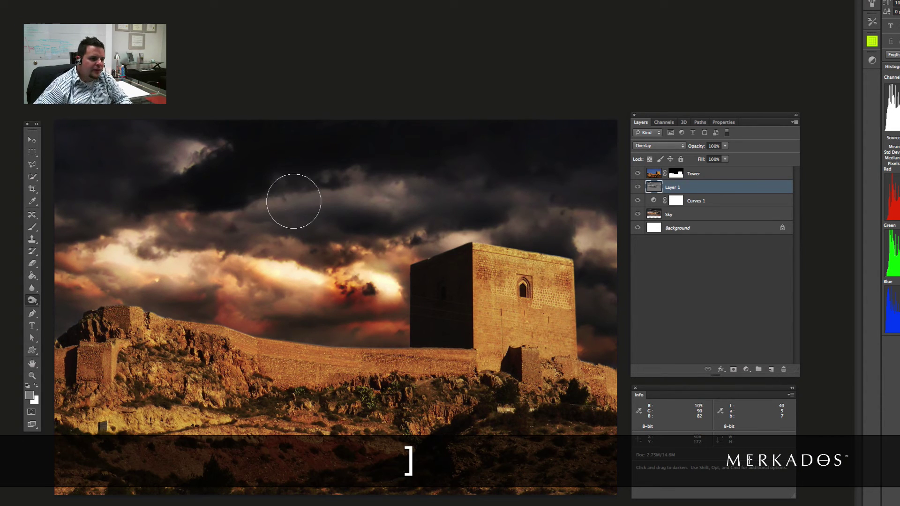
pyautogui.press('v')
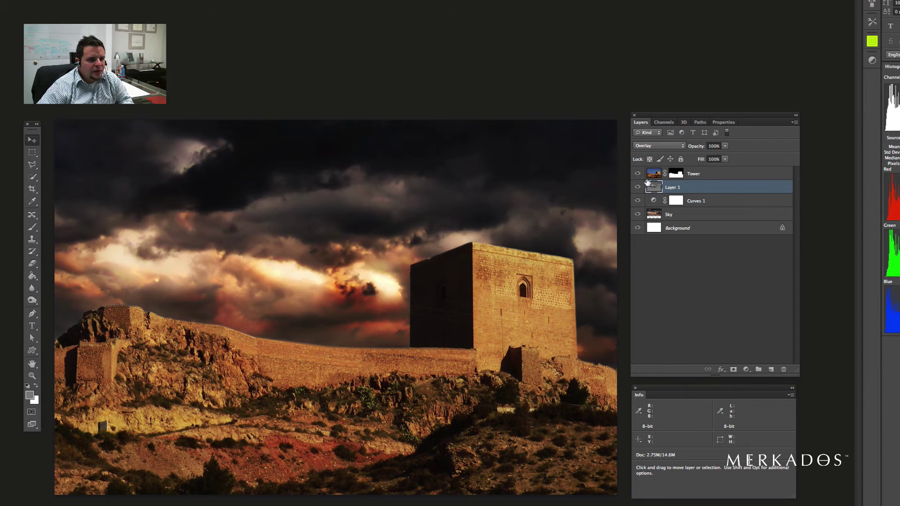
# Step: Target the Tower layer's mask and switch to the Blur tool
pyautogui.click(678, 176)
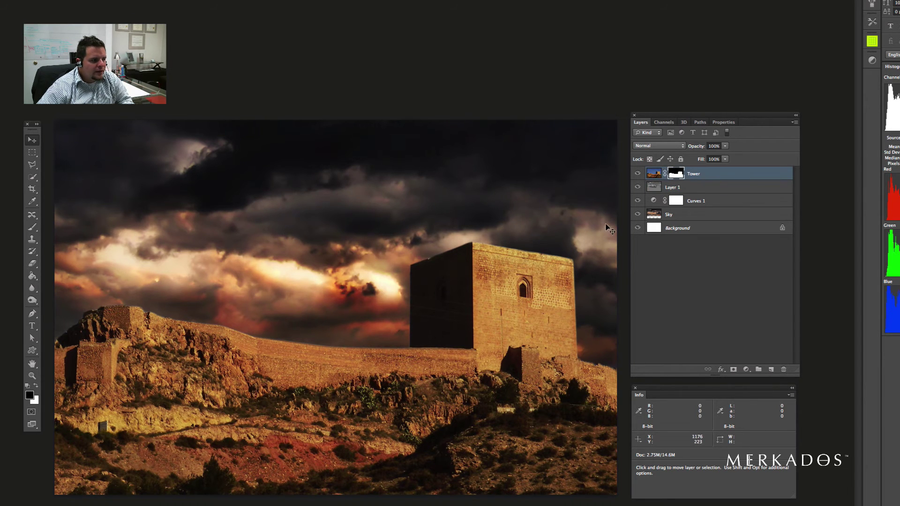
pyautogui.click(30, 303)
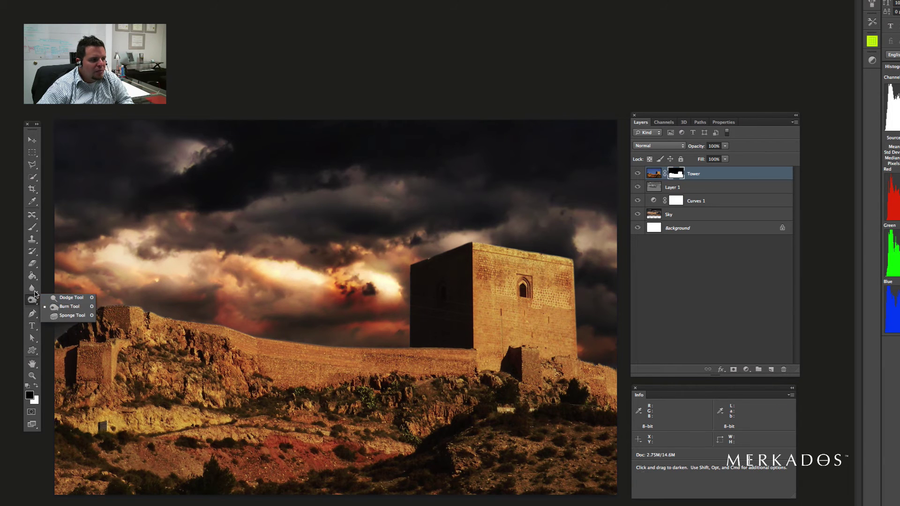
pyautogui.click(34, 289)
pyautogui.click(65, 289)
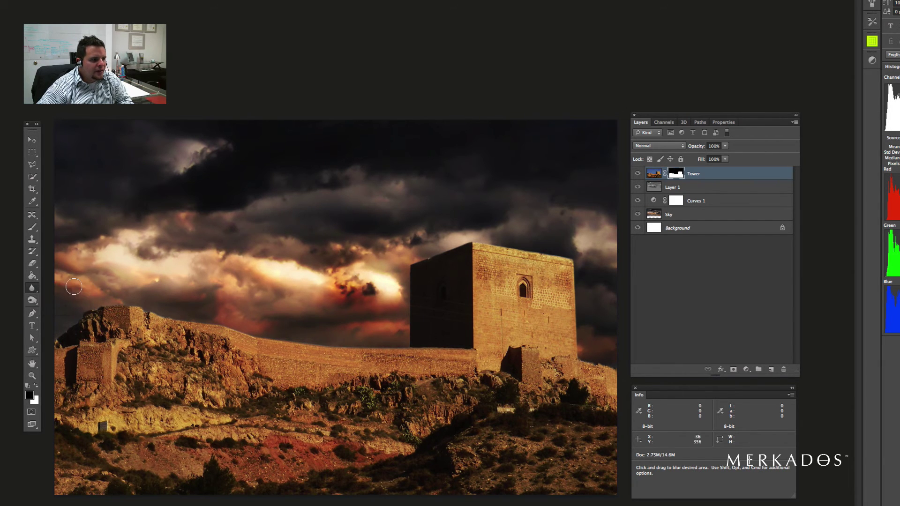
# Step: Zoom in on the rocky ridge and blur its top edge and rock outline with a smaller brush
pyautogui.press('z')
pyautogui.moveTo(108, 313)
pyautogui.mouseDown()
pyautogui.moveTo(192, 353)
pyautogui.moveTo(169, 350)
pyautogui.mouseUp()
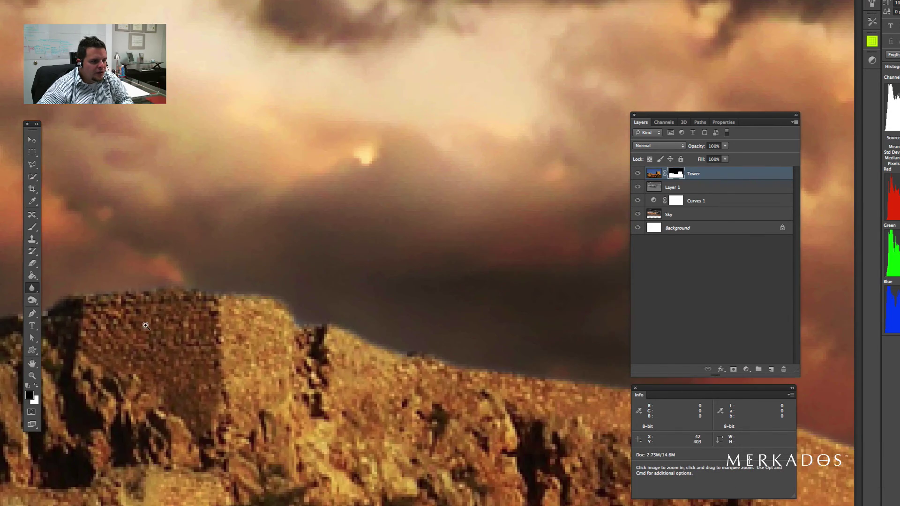
pyautogui.moveTo(208, 309)
pyautogui.mouseDown()
pyautogui.moveTo(265, 283)
pyautogui.moveTo(415, 311)
pyautogui.mouseUp()
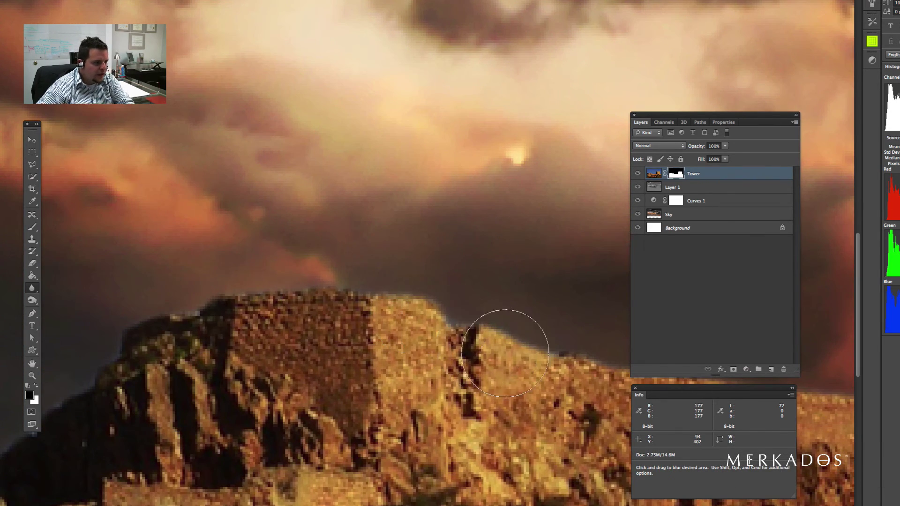
pyautogui.press('[')
pyautogui.press('[')
pyautogui.press('[')
pyautogui.press('[')
pyautogui.press('[')
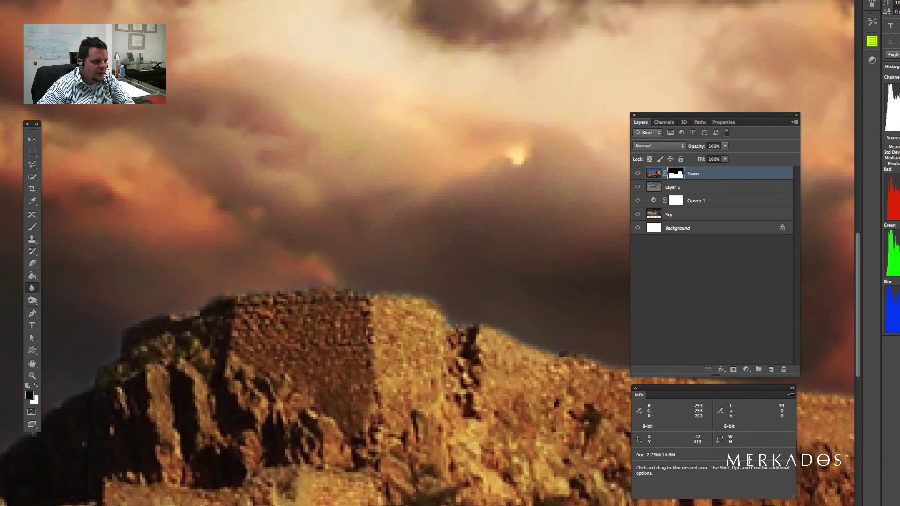
pyautogui.moveTo(13, 448)
pyautogui.mouseDown()
pyautogui.moveTo(196, 315)
pyautogui.moveTo(261, 299)
pyautogui.moveTo(407, 299)
pyautogui.moveTo(489, 321)
pyautogui.moveTo(547, 355)
pyautogui.moveTo(150, 235)
pyautogui.mouseUp()
# Step: Pan along the hill slope toward the tower's base and upper edge
pyautogui.press('space')
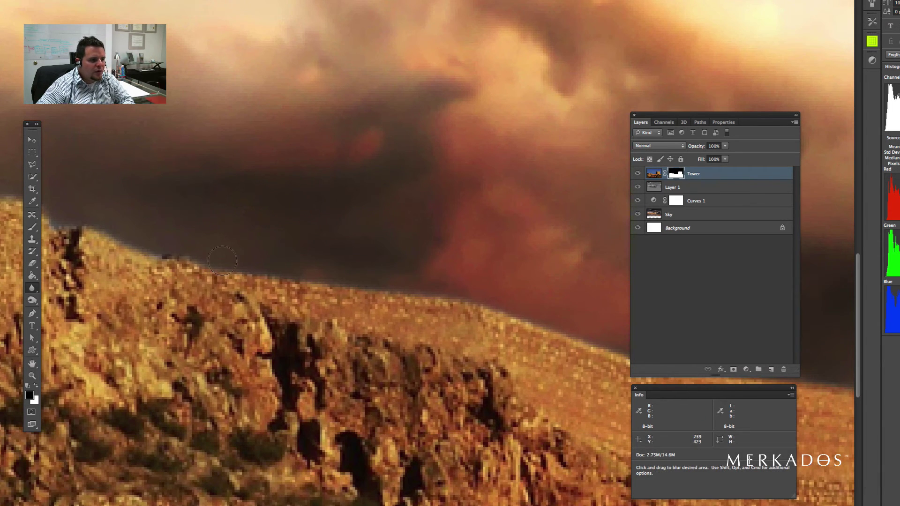
pyautogui.press('space')
pyautogui.moveTo(464, 308); pyautogui.dragTo(199, 215)
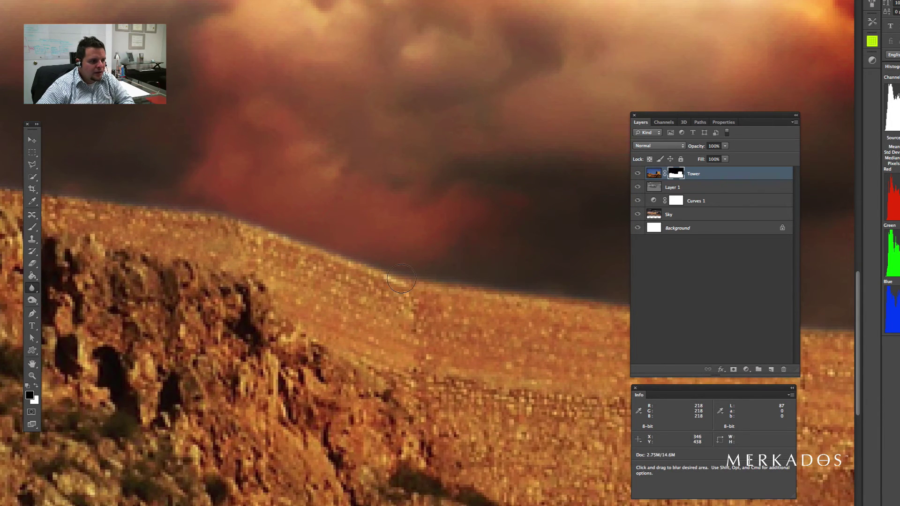
pyautogui.press('space')
pyautogui.moveTo(416, 308); pyautogui.dragTo(169, 239)
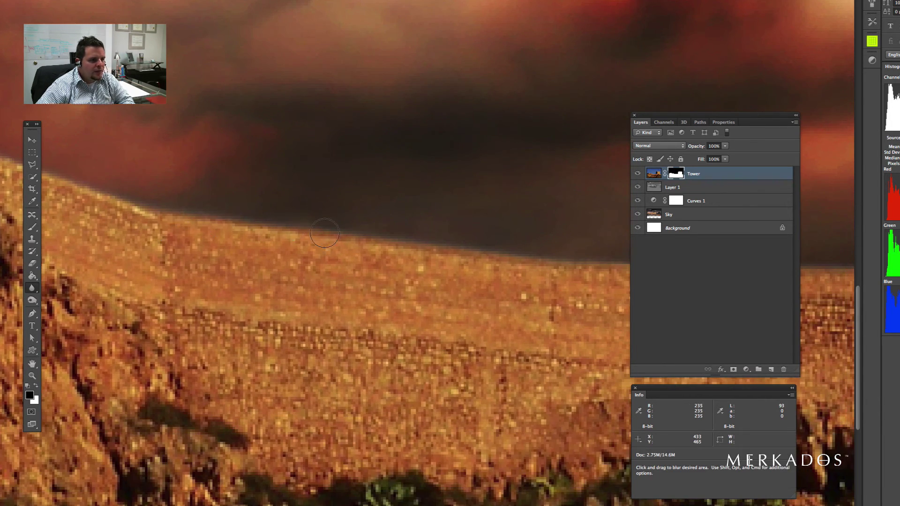
pyautogui.press('space')
pyautogui.moveTo(488, 263); pyautogui.dragTo(195, 237)
pyautogui.press('space')
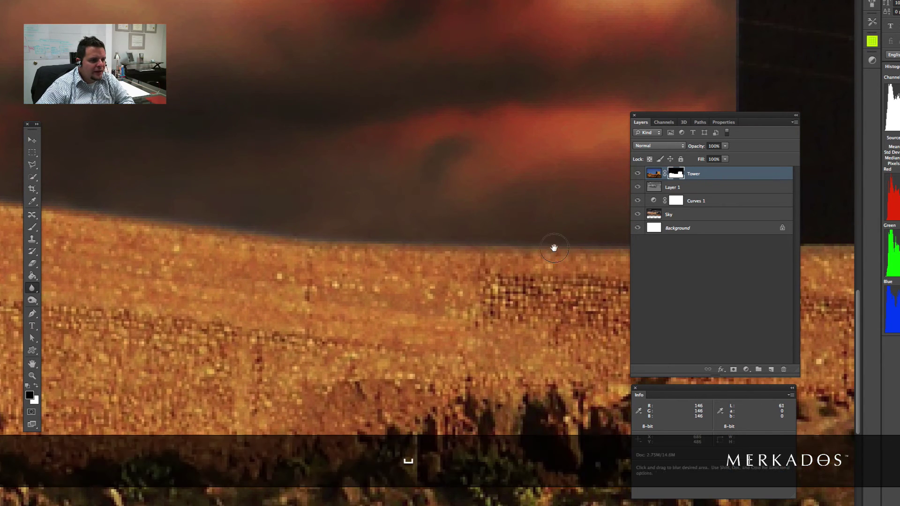
pyautogui.moveTo(555, 247); pyautogui.dragTo(293, 252)
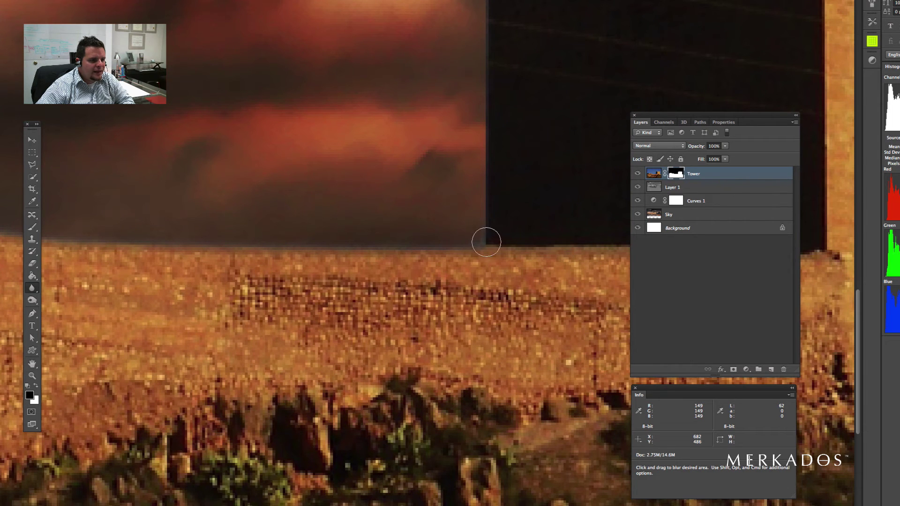
pyautogui.press('space')
pyautogui.moveTo(500, 74); pyautogui.dragTo(502, 300)
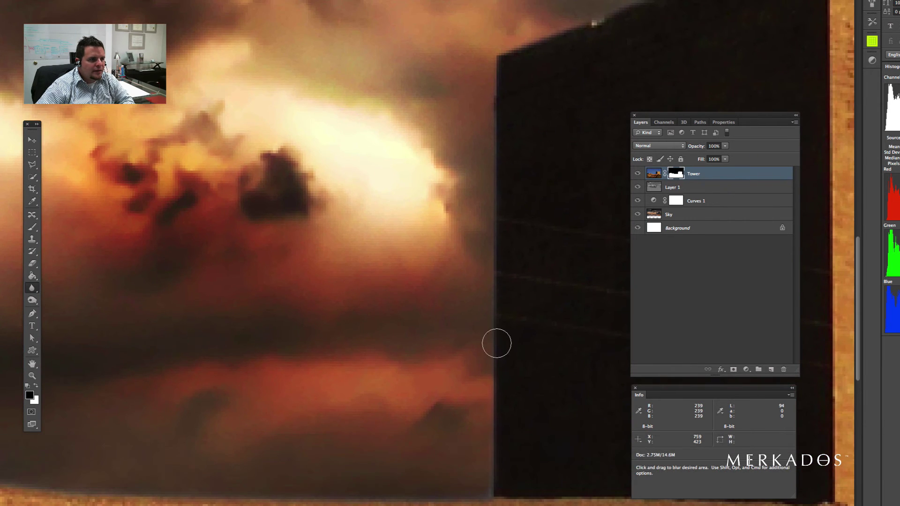
# Step: Pan across the tower top to its right edge, then zoom back out
pyautogui.press('space')
pyautogui.moveTo(483, 107)
pyautogui.mouseDown()
pyautogui.moveTo(255, 267)
pyautogui.moveTo(244, 249)
pyautogui.mouseUp()
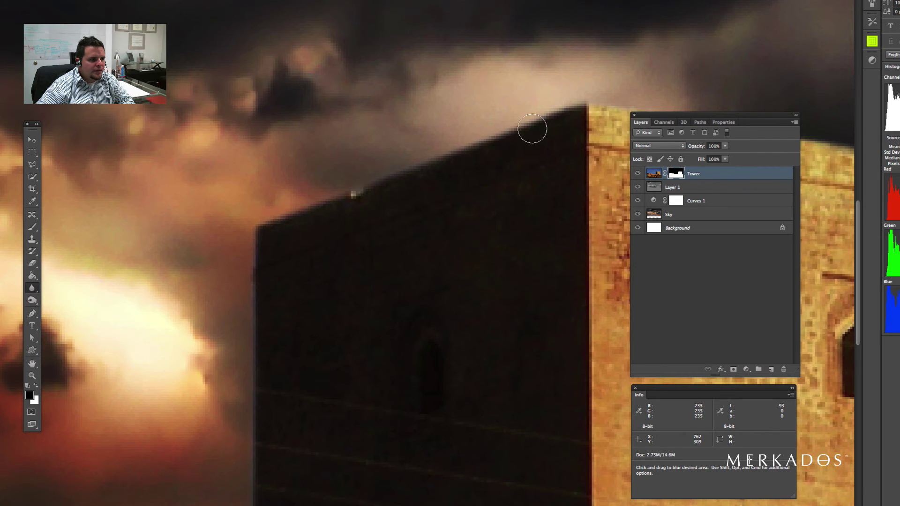
pyautogui.press('space')
pyautogui.moveTo(578, 115); pyautogui.dragTo(203, 171)
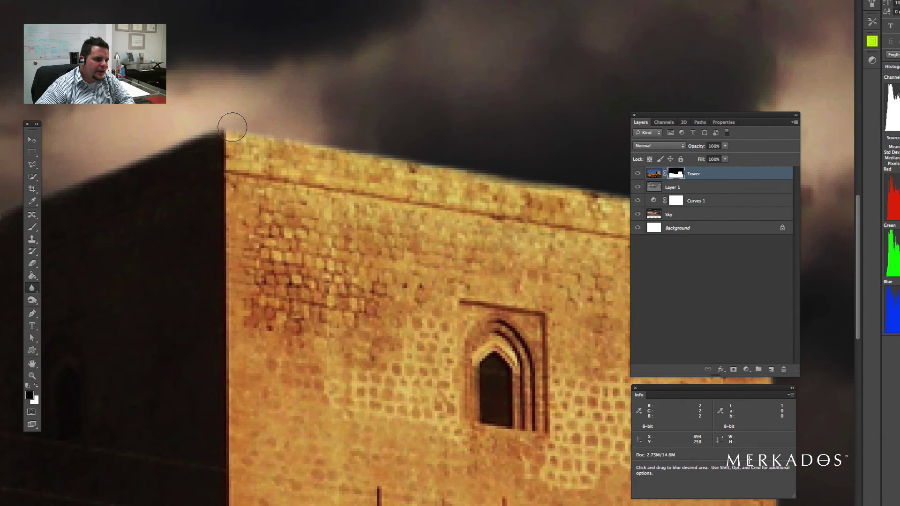
pyautogui.press('space')
pyautogui.moveTo(439, 218); pyautogui.dragTo(141, 183)
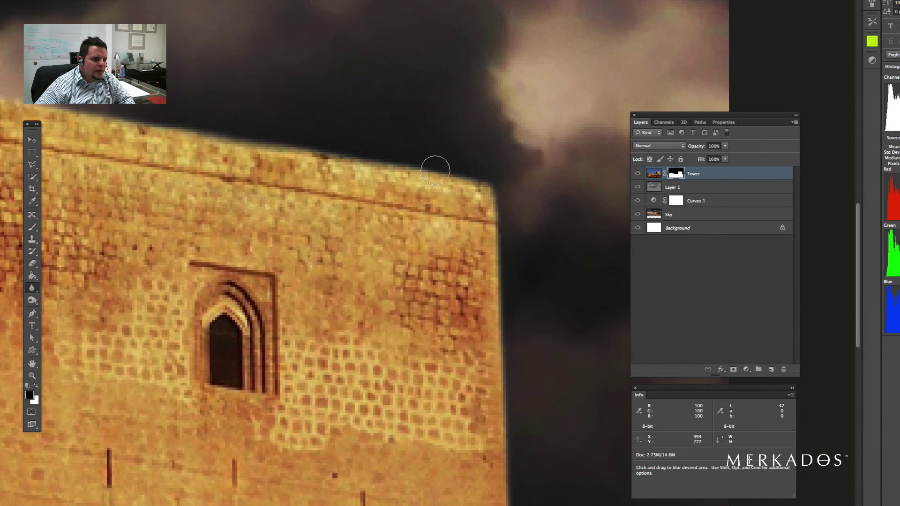
pyautogui.press('space')
pyautogui.moveTo(486, 490)
pyautogui.mouseDown()
pyautogui.moveTo(422, 328)
pyautogui.moveTo(452, 436)
pyautogui.moveTo(443, 494)
pyautogui.mouseUp()
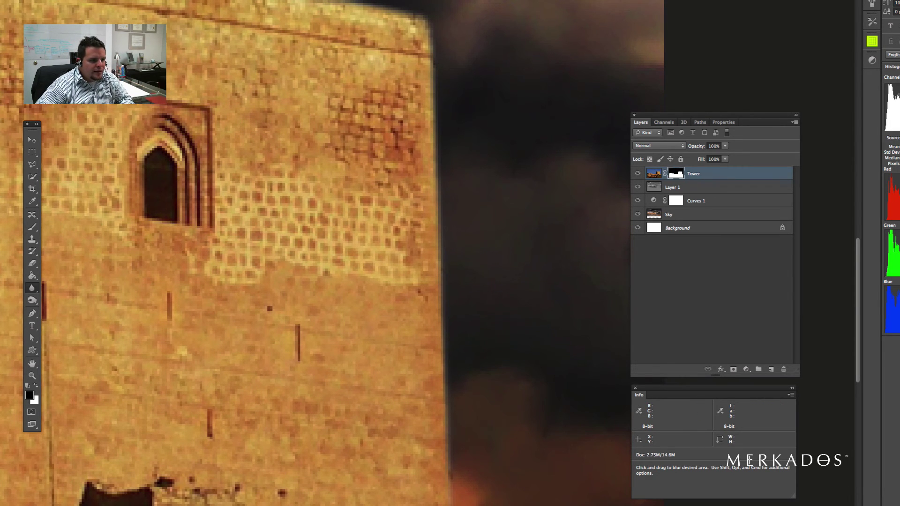
pyautogui.hotkey('alt', 'space')
pyautogui.moveTo(506, 311); pyautogui.dragTo(351, 295)
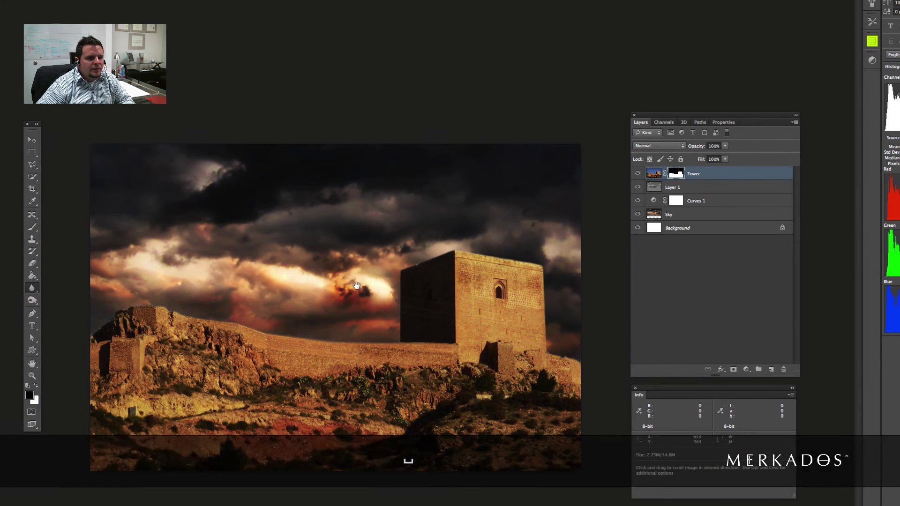
# Step: Add a Color Lookup adjustment layer using the HorrorBlue.3DL 3DLUT file
pyautogui.press('v')
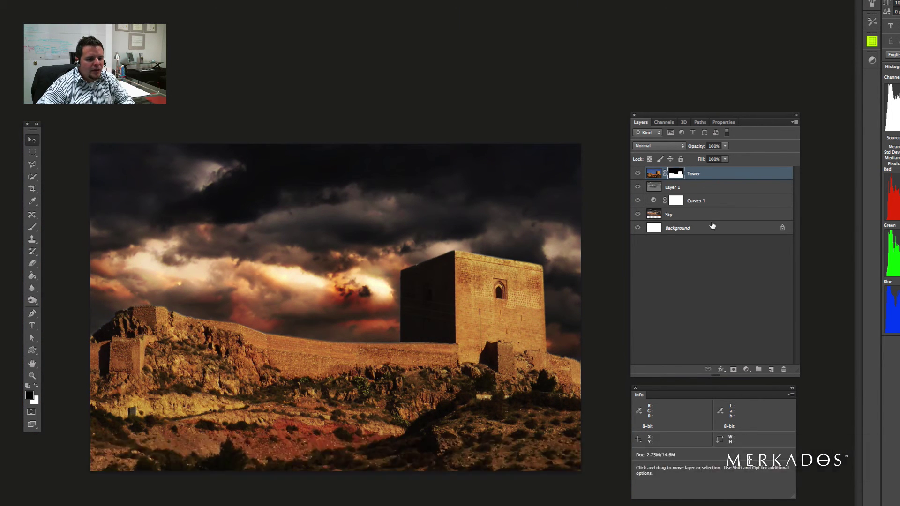
pyautogui.click(748, 369)
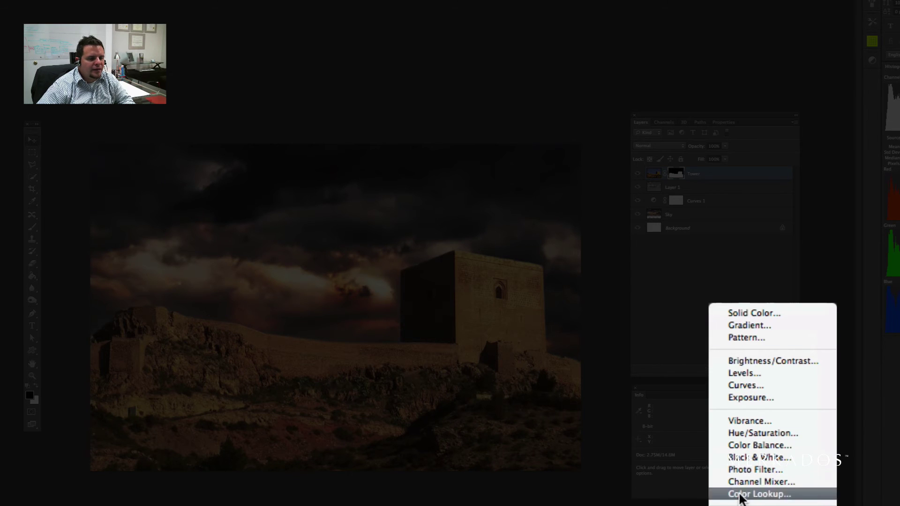
pyautogui.click(765, 467)
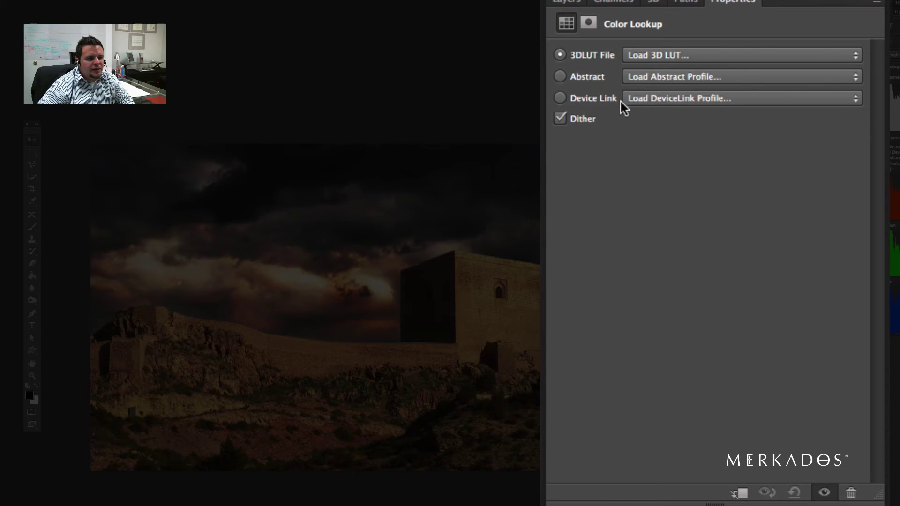
pyautogui.click(642, 57)
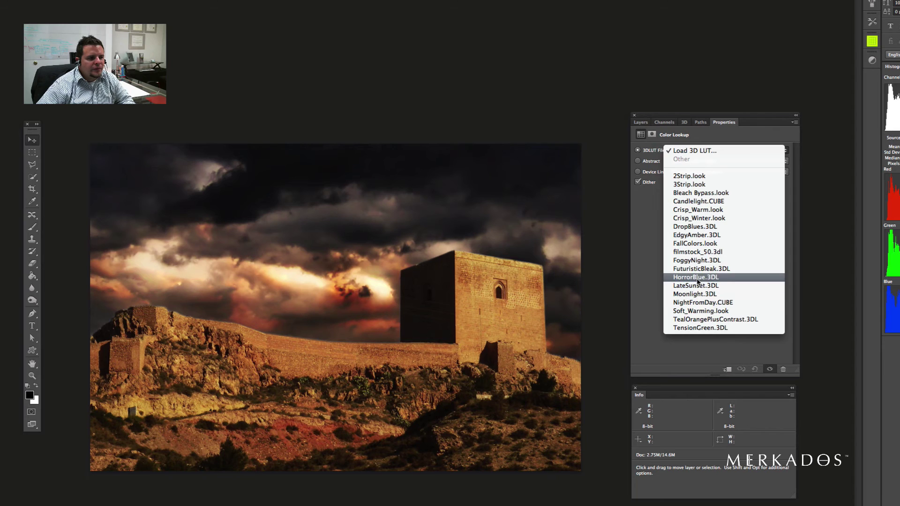
pyautogui.click(697, 279)
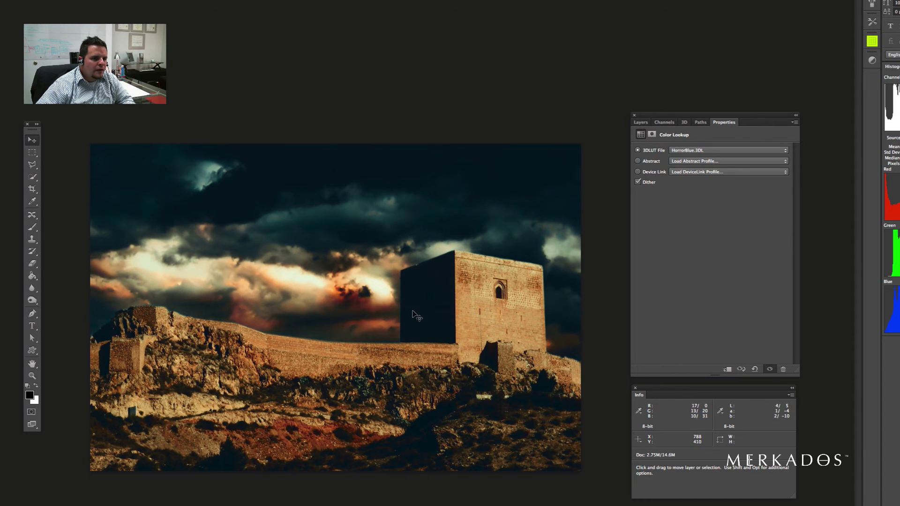
# Step: Add a Gradient Fill layer using the Vignette - 3 gradient preset
pyautogui.click(640, 122)
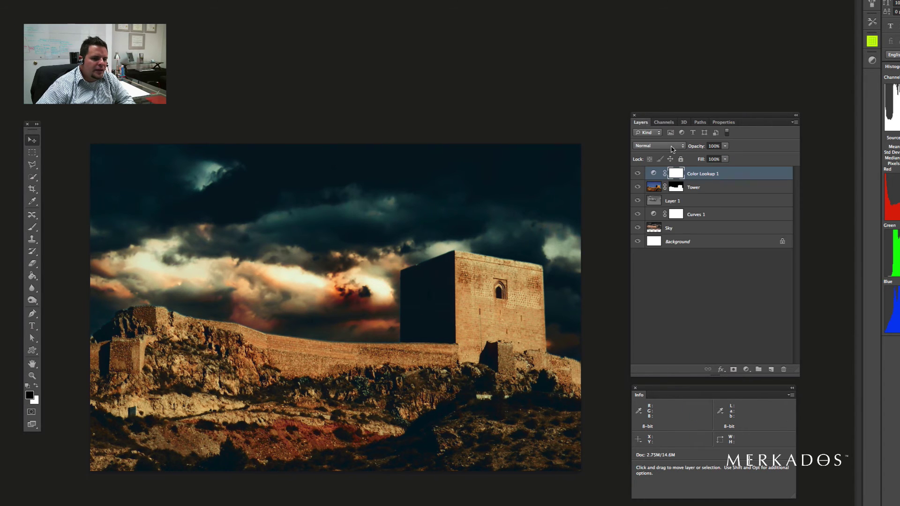
pyautogui.click(746, 369)
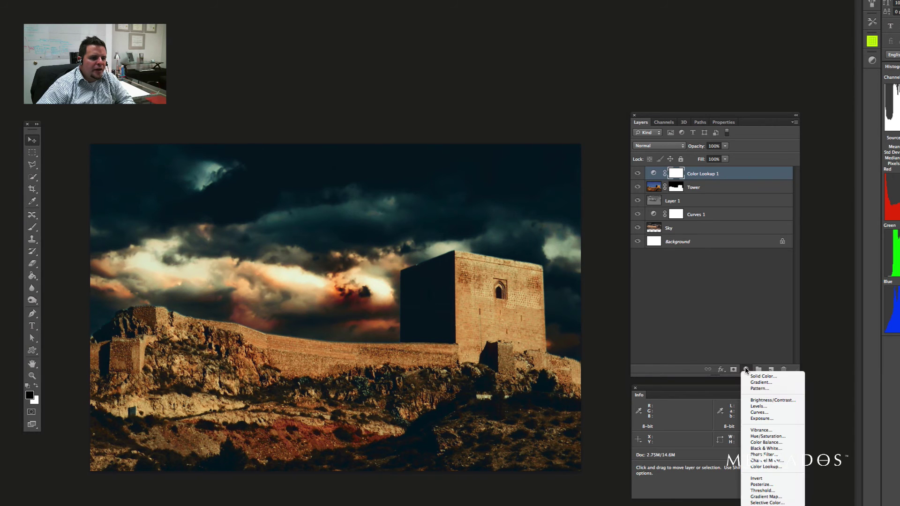
pyautogui.click(758, 383)
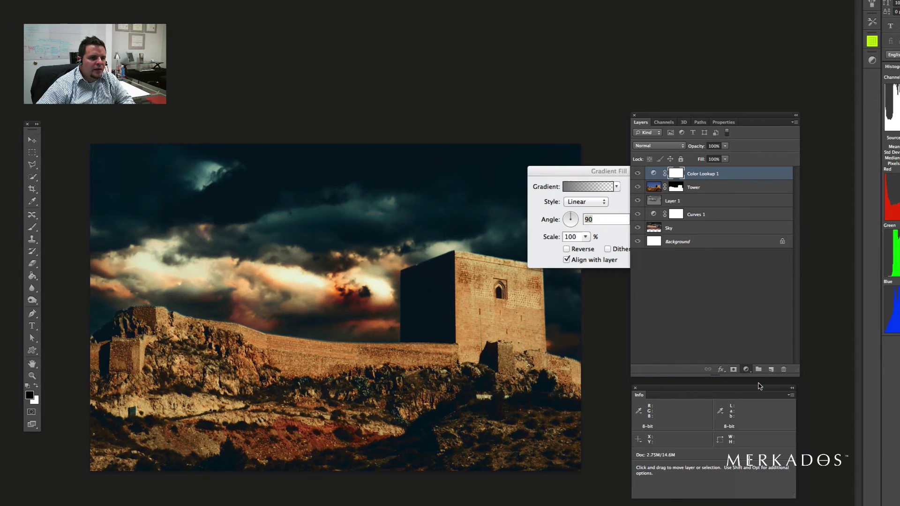
pyautogui.click(577, 189)
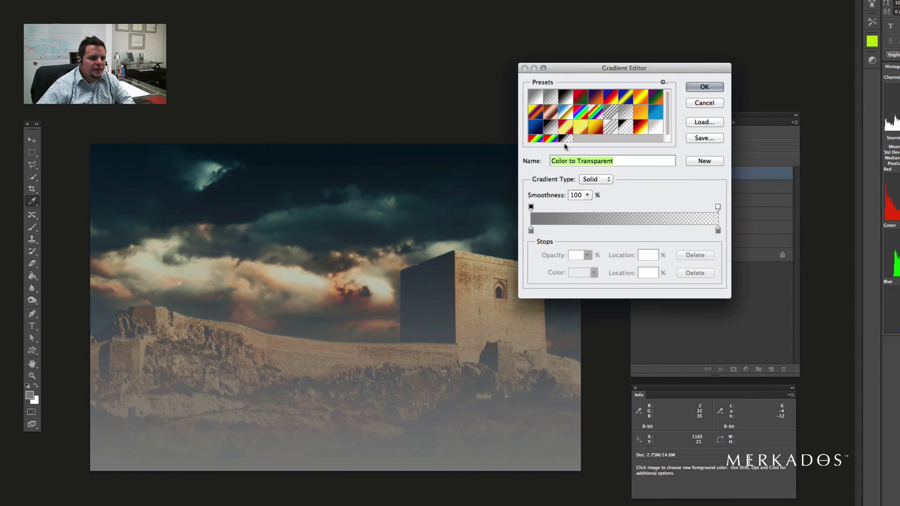
pyautogui.click(563, 137)
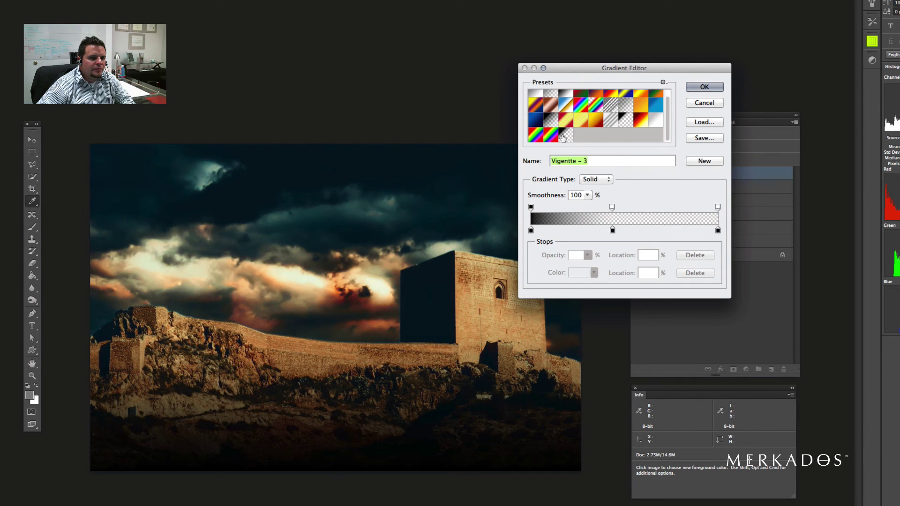
pyautogui.click(691, 86)
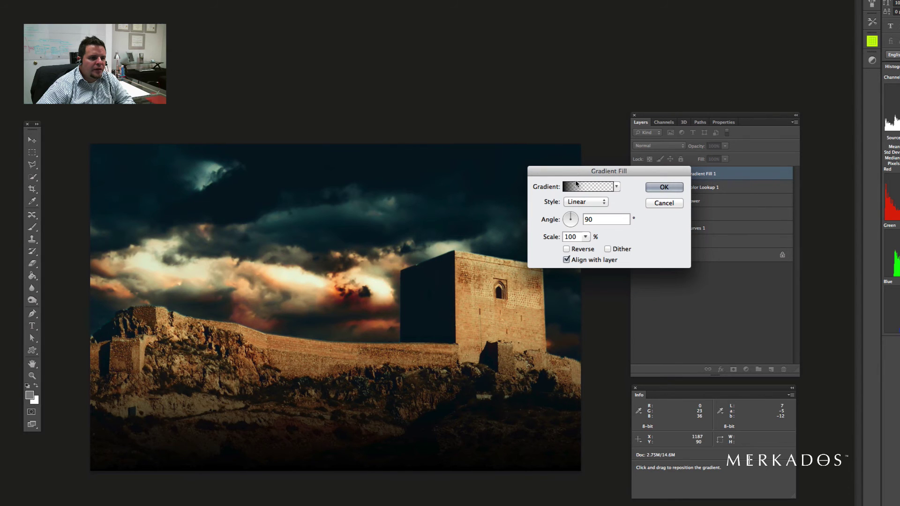
# Step: Make the gradient radial and reversed at 180° with a larger scale, then hide it to compare
pyautogui.click(581, 201)
pyautogui.click(581, 210)
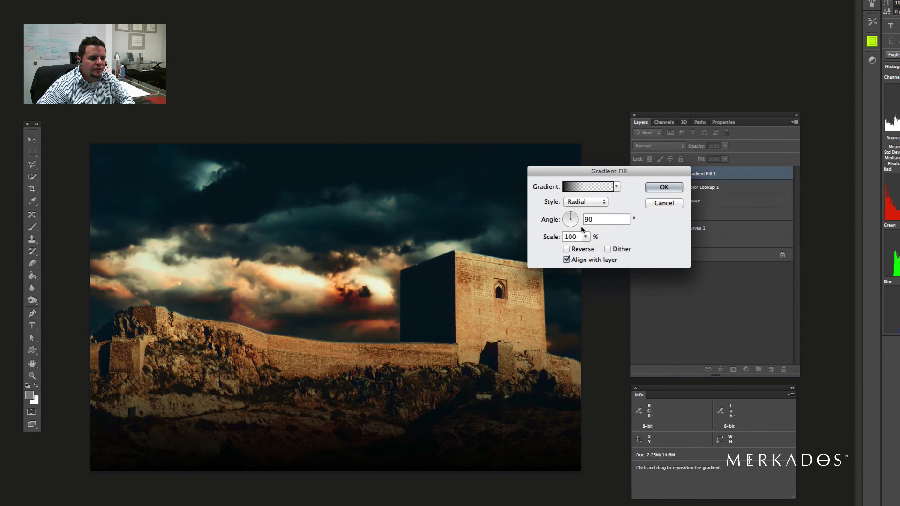
pyautogui.click(566, 249)
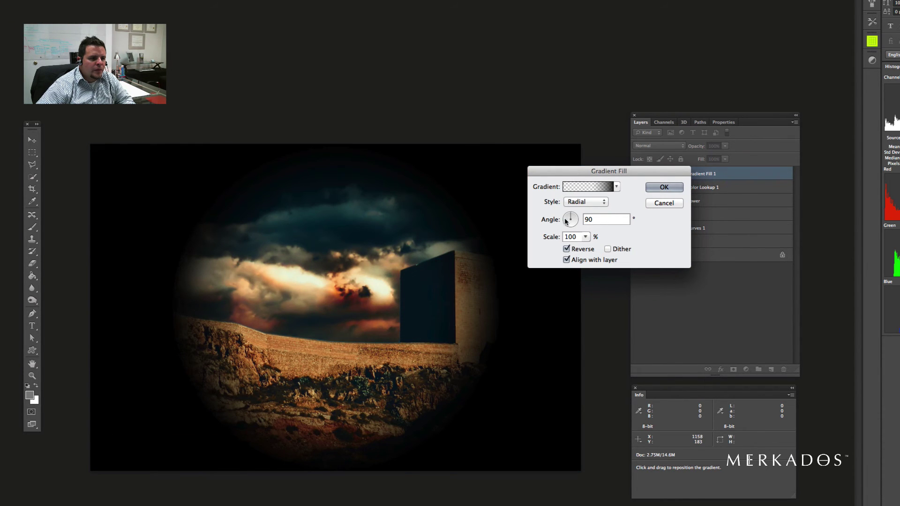
pyautogui.hotkey('shift', 'Up')
pyautogui.hotkey('shift', 'Up')
pyautogui.hotkey('shift', 'Up')
pyautogui.hotkey('shift', 'Up')
pyautogui.hotkey('shift', 'Up')
pyautogui.hotkey('shift', 'Up')
pyautogui.hotkey('shift', 'Up')
pyautogui.hotkey('shift', 'Up')
pyautogui.hotkey('shift', 'Up')
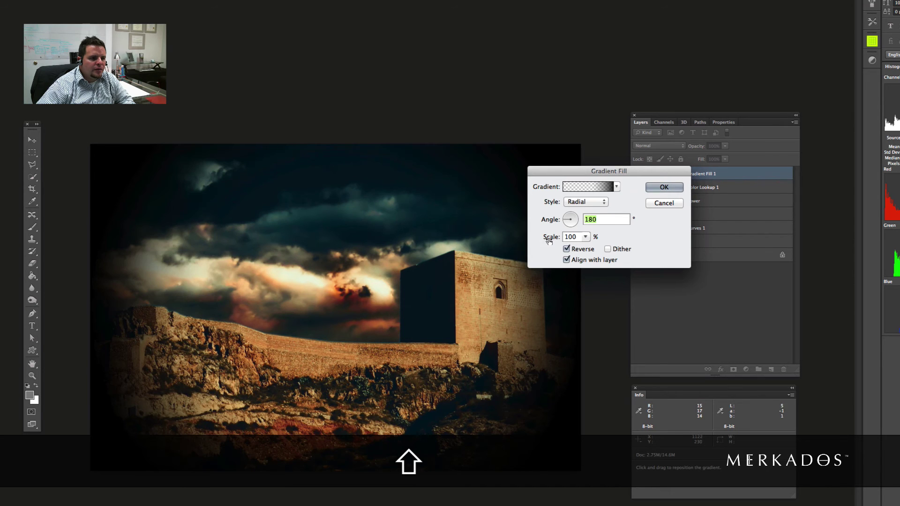
pyautogui.moveTo(549, 239); pyautogui.dragTo(577, 241)
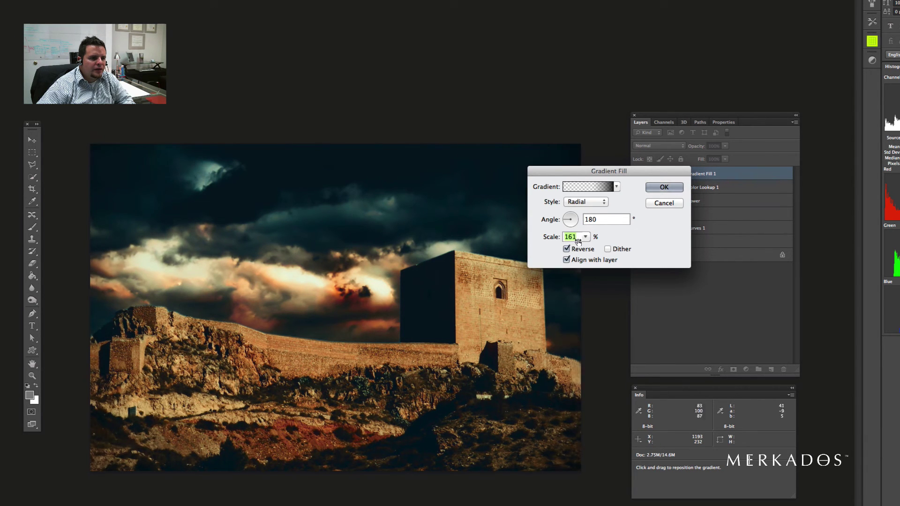
pyautogui.click(663, 188)
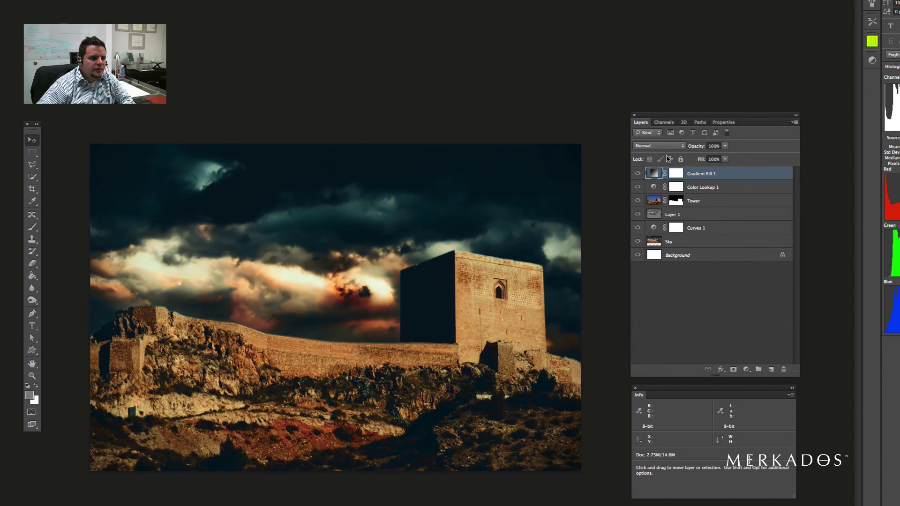
pyautogui.click(637, 173)
# Step: Show the vignette layer again and nudge the Tools panel's position
pyautogui.click(638, 173)
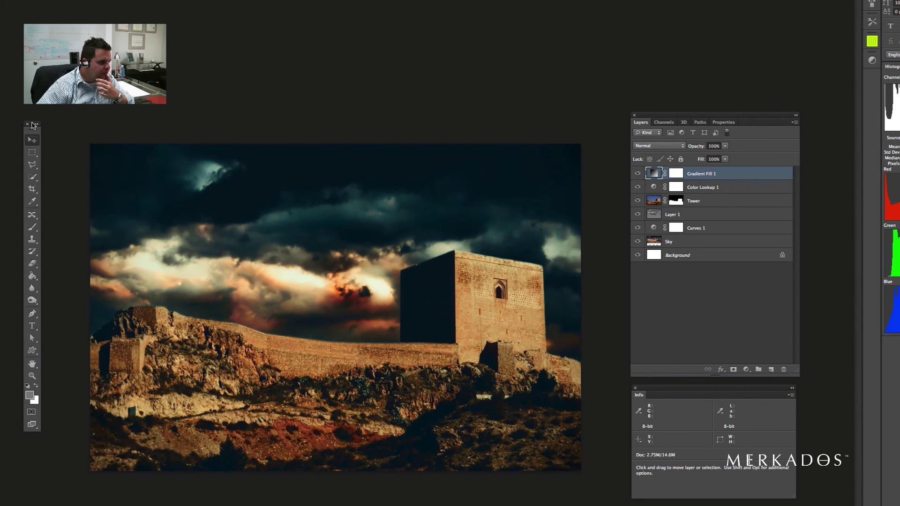
pyautogui.moveTo(34, 124); pyautogui.dragTo(56, 147)
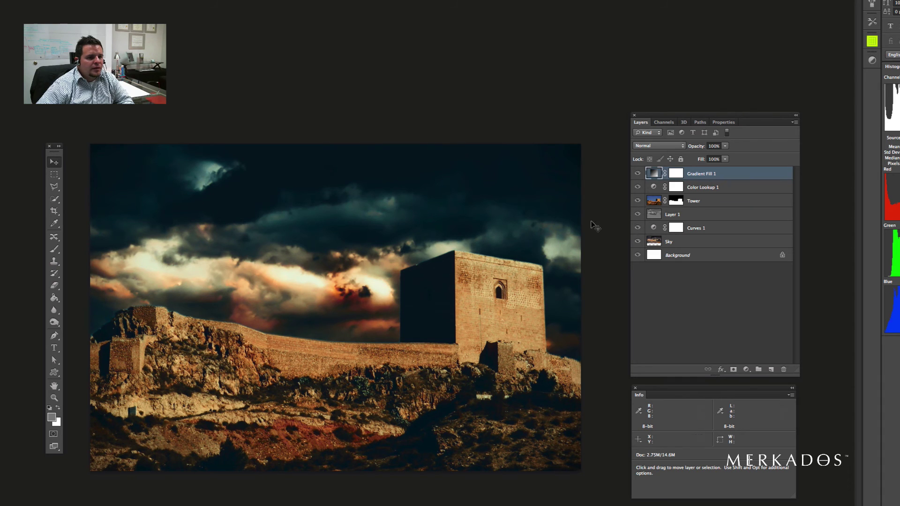
# Step: Unlink the Tower mask, hide all other layers, and disable the mask to reveal the original sky
pyautogui.click(665, 201)
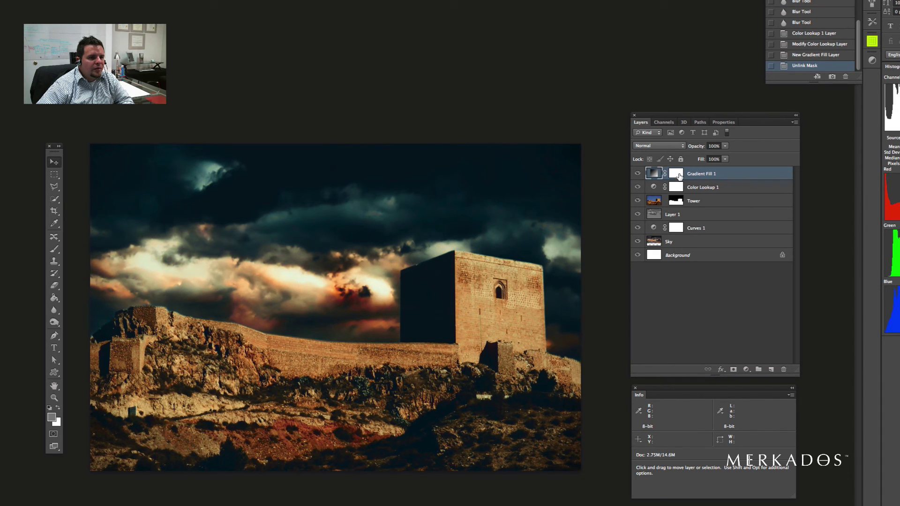
pyautogui.moveTo(637, 176); pyautogui.dragTo(637, 187)
pyautogui.moveTo(638, 240); pyautogui.dragTo(637, 271)
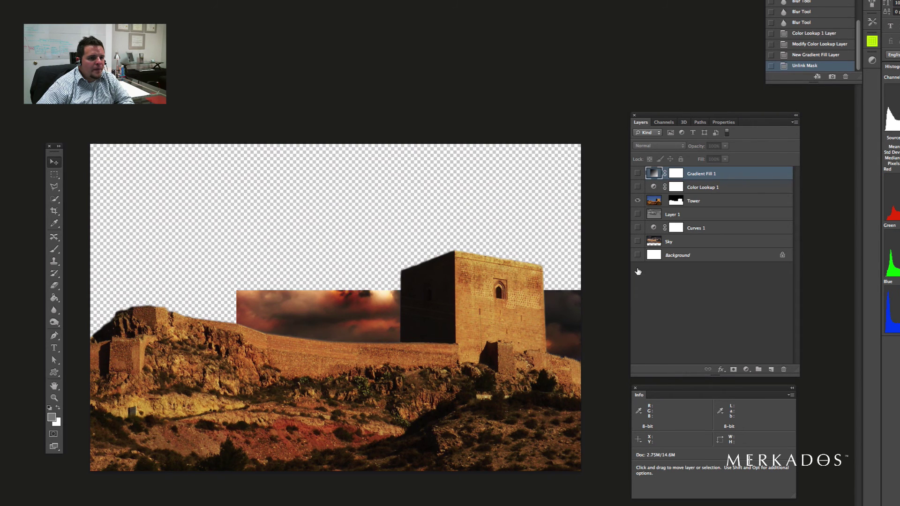
pyautogui.rightClick(678, 200)
pyautogui.click(715, 205)
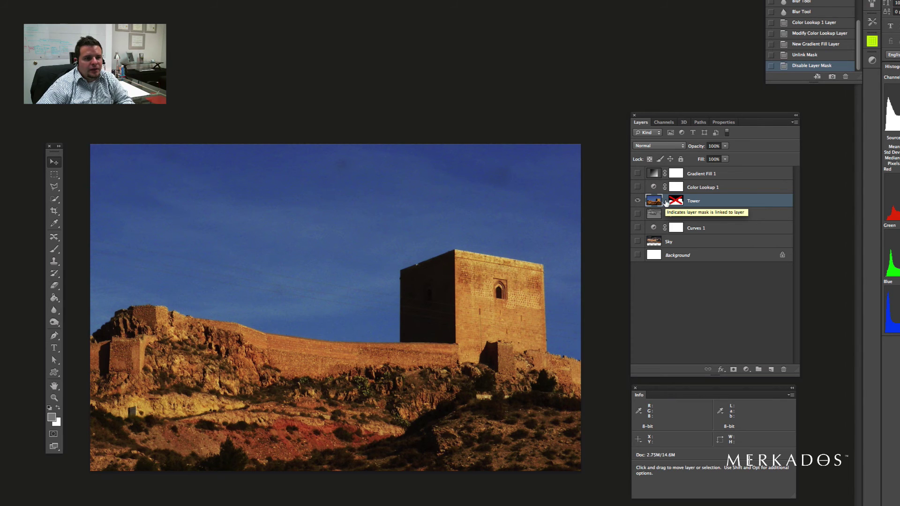
# Step: Stamp the visible original photo into a new empty top layer with Merge Visible
pyautogui.click(771, 369)
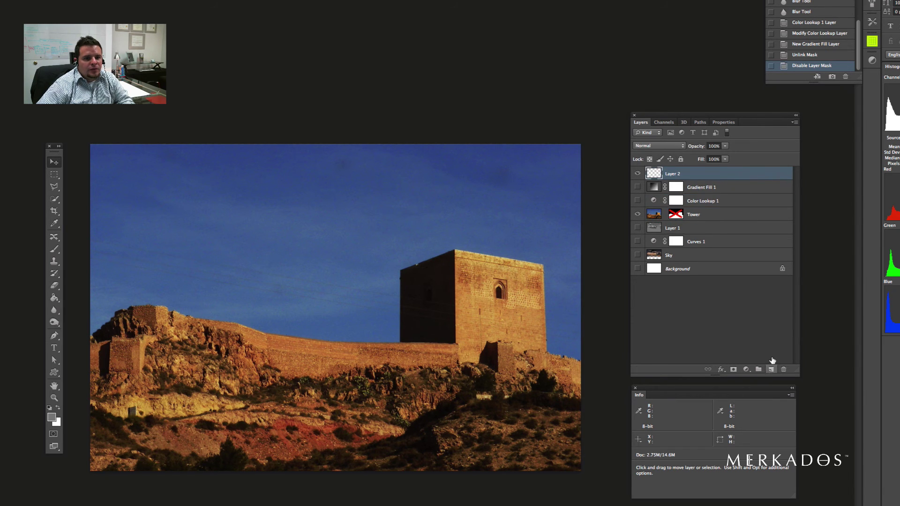
pyautogui.keyDown('alt'); pyautogui.click(794, 121); pyautogui.keyUp('alt')
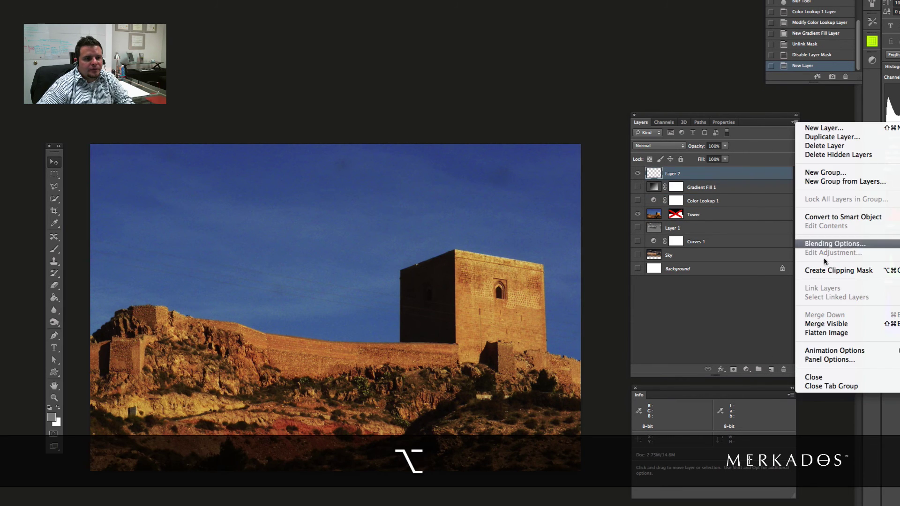
pyautogui.keyDown('alt'); pyautogui.click(830, 323); pyautogui.keyUp('alt')
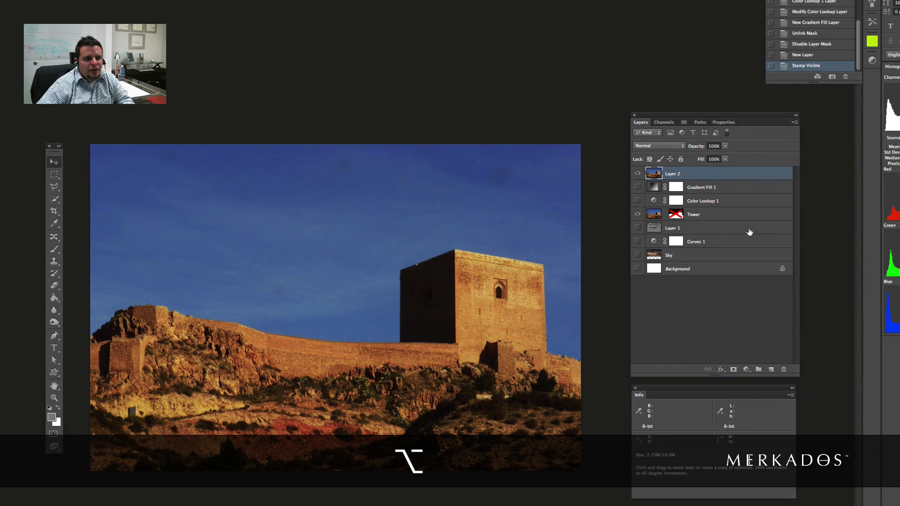
# Step: Show all layers again, then re-enable and relink the Tower mask
pyautogui.moveTo(637, 187); pyautogui.dragTo(640, 274)
pyautogui.rightClick(681, 211)
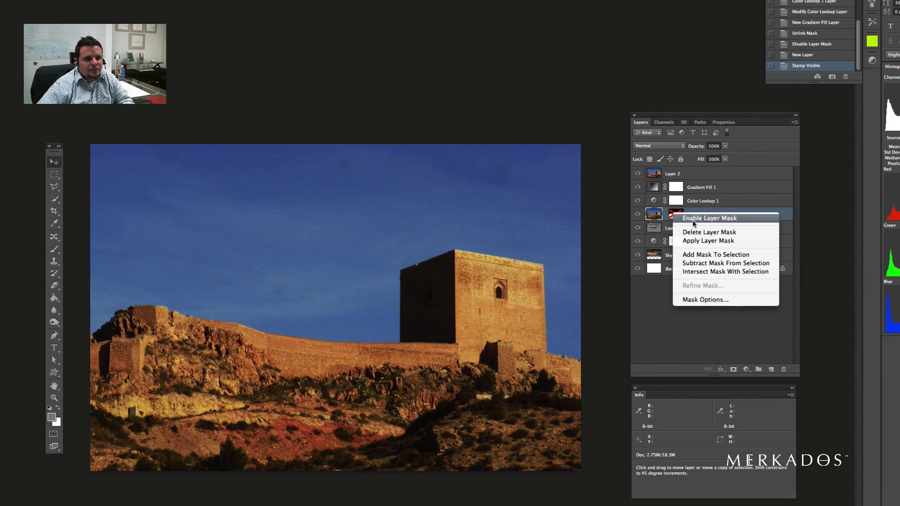
pyautogui.click(691, 215)
pyautogui.click(664, 214)
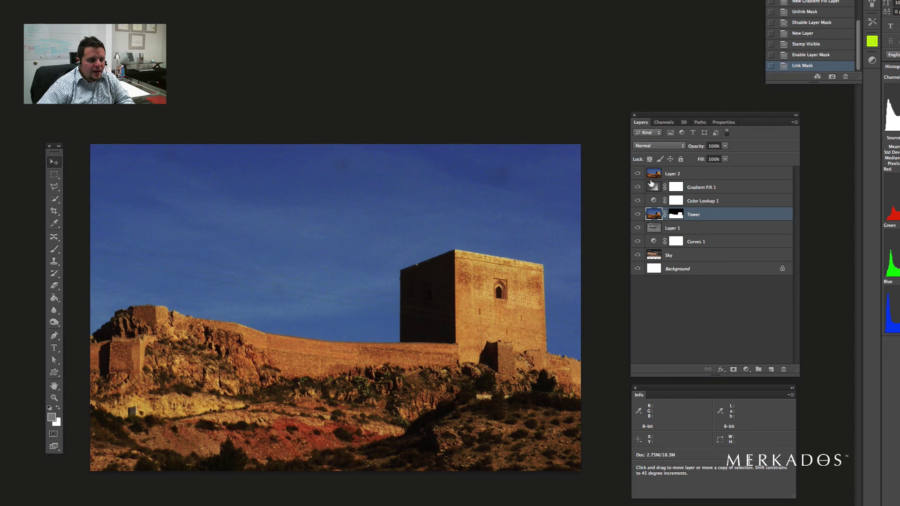
# Step: Hide Layer 2 so the finished stormy, teal-graded composite shows
pyautogui.click(638, 174)
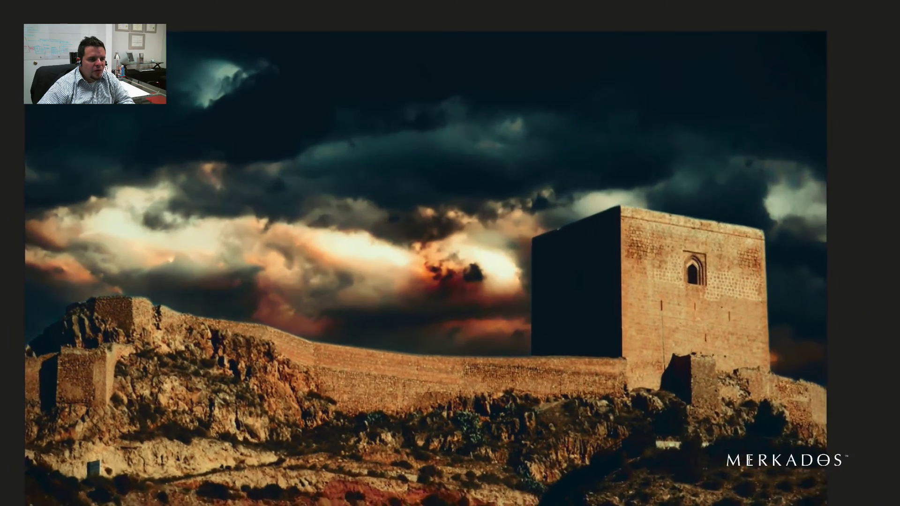